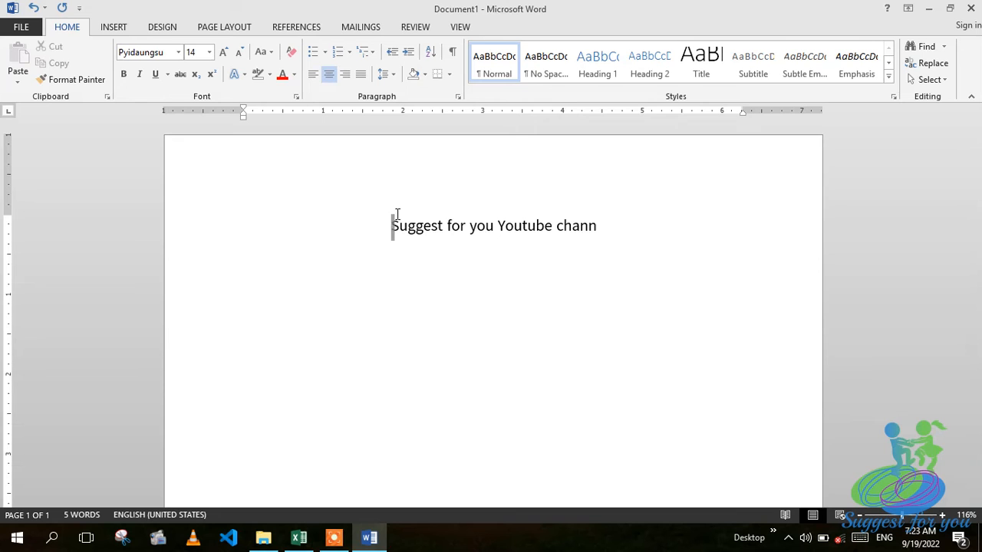
# Delete the sample line, leaving an empty page in default Calibri 11, left aligned.
pyautogui.press('Delete')
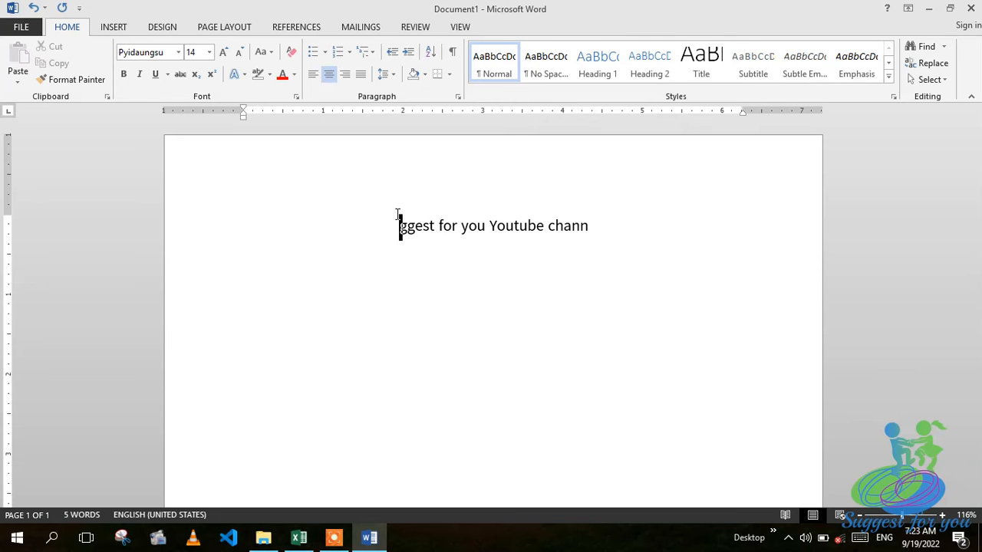
pyautogui.press('Delete')
pyautogui.press('Delete')
pyautogui.press('Delete')
pyautogui.press('Delete')
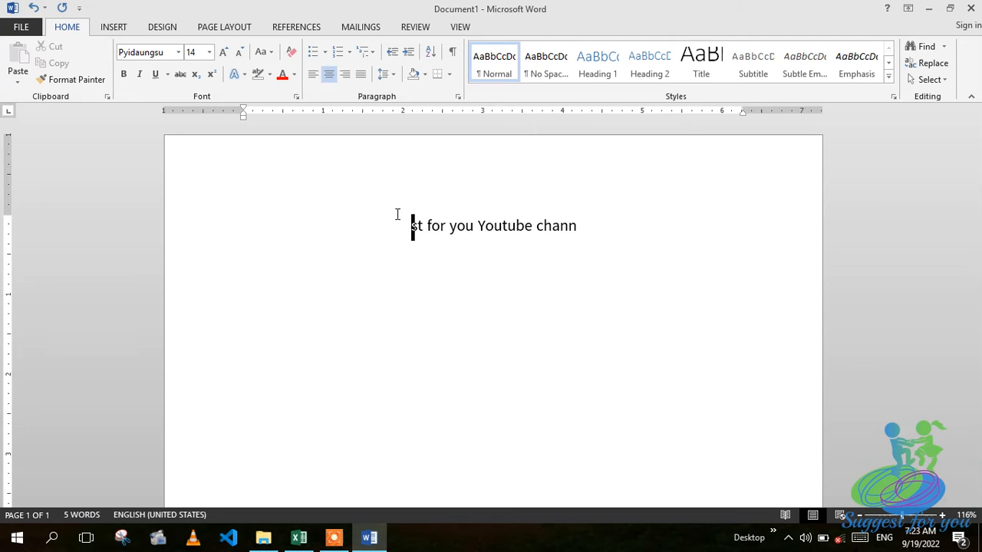
pyautogui.press('Delete')
pyautogui.press('Delete')
pyautogui.press('Delete')
pyautogui.press('Delete')
pyautogui.press('Delete')
pyautogui.press('Delete')
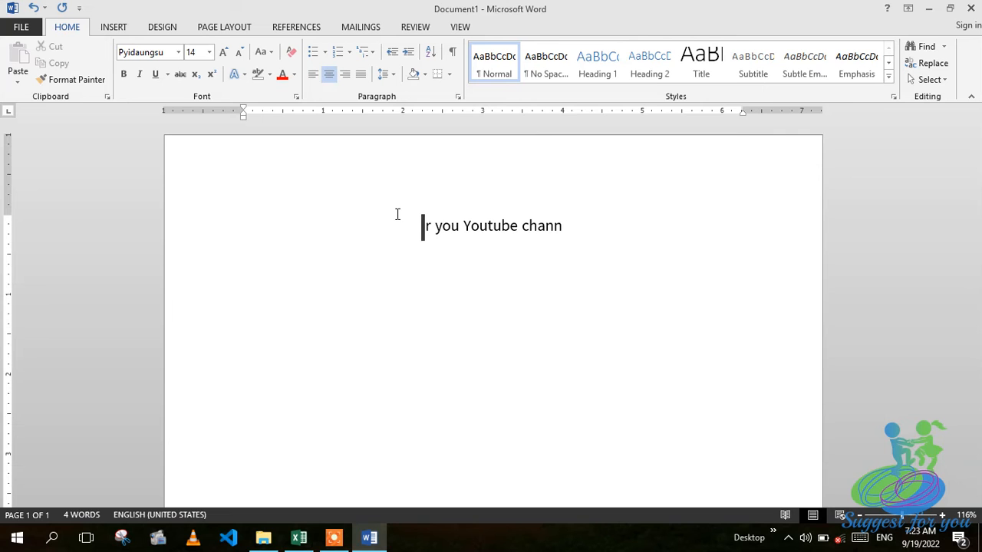
pyautogui.press('Delete')
pyautogui.press('Delete')
pyautogui.press('Delete')
pyautogui.press('Delete')
pyautogui.press('Delete')
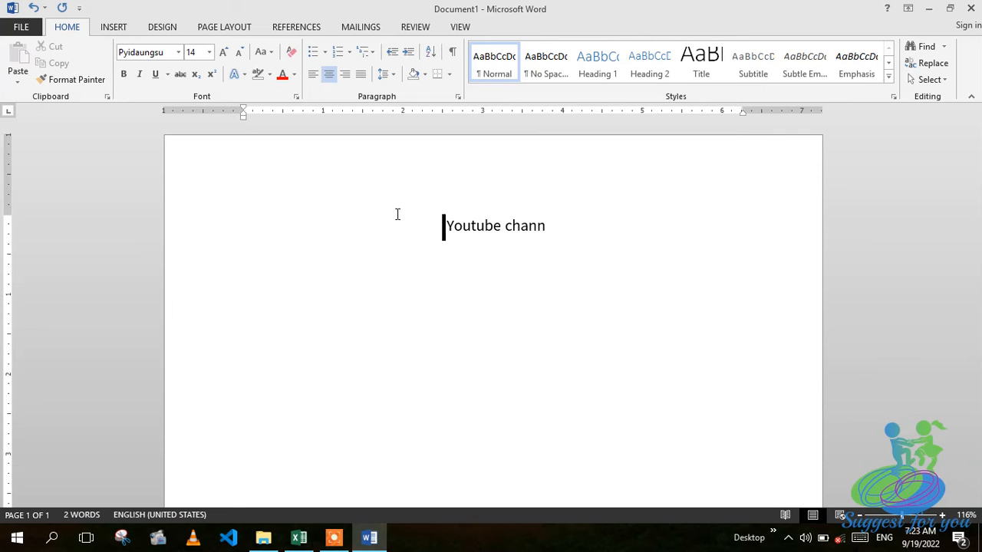
pyautogui.press('Delete')
pyautogui.press('Delete')
pyautogui.press('Delete')
pyautogui.press('Delete')
pyautogui.press('Delete')
pyautogui.press('Delete')
pyautogui.press('Delete')
pyautogui.press('Delete')
pyautogui.press('Delete')
pyautogui.press('Delete')
pyautogui.press('Delete')
pyautogui.press('Delete')
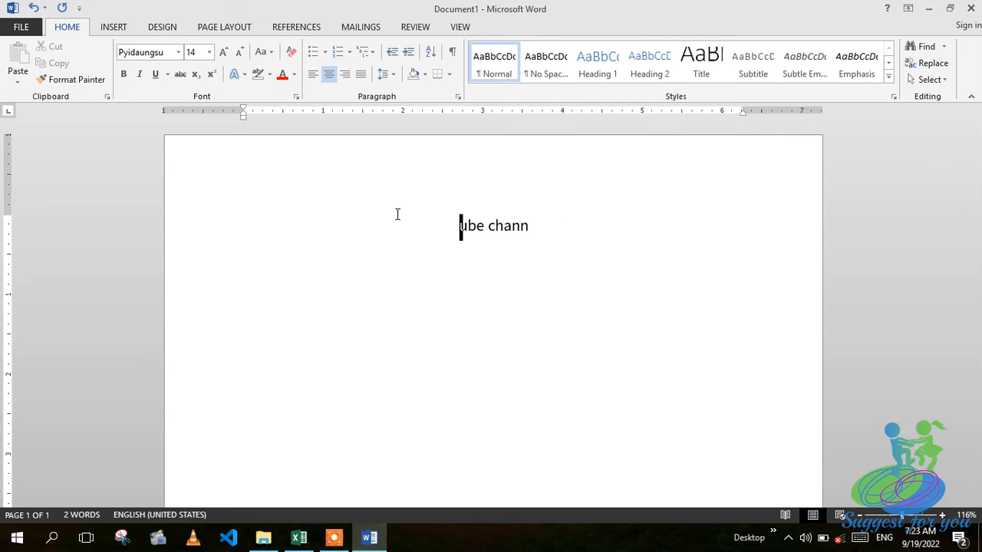
pyautogui.press('Delete')
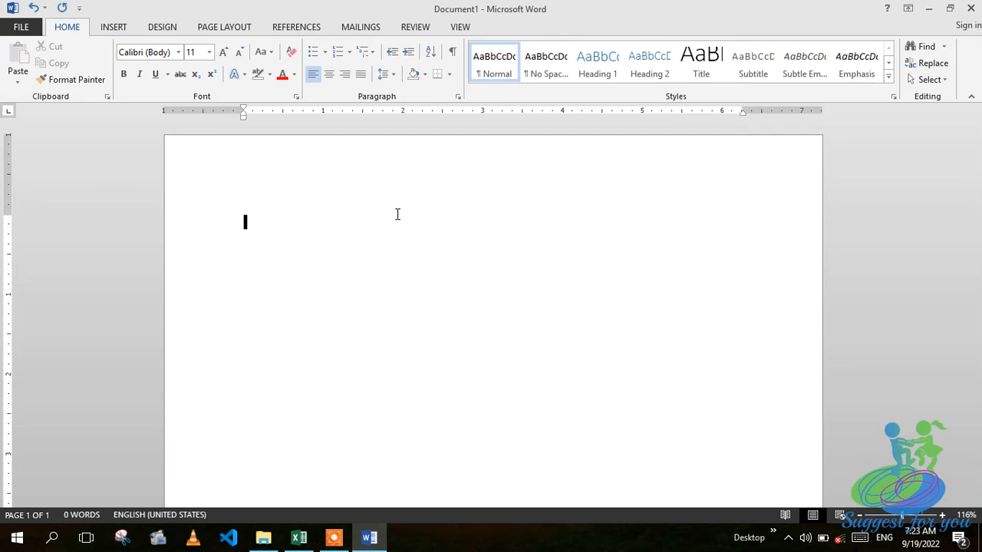
pyautogui.click(408, 210)
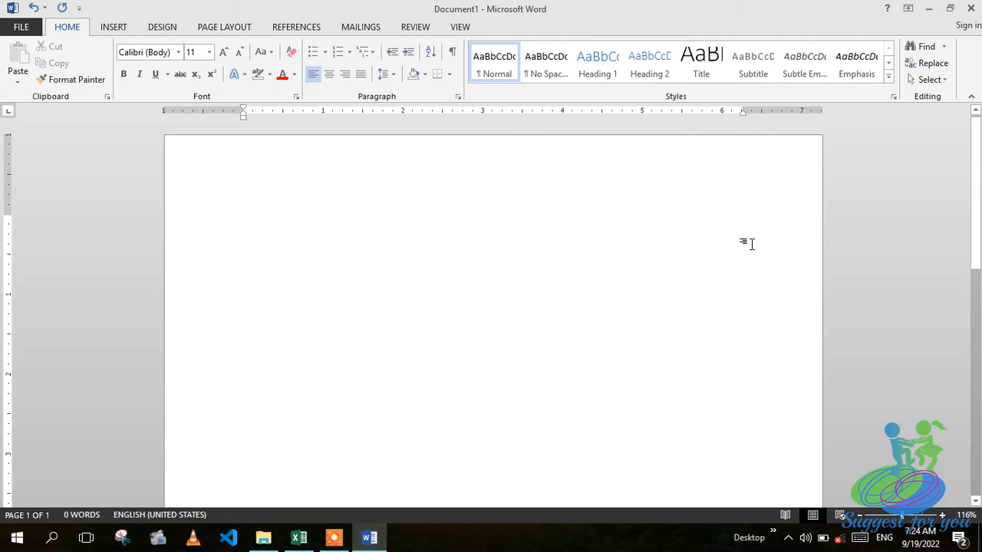
# Type the person's four-word name, then 'Suggest for you...' on the line below.
pyautogui.write('U')
pyautogui.press('BackSpace')
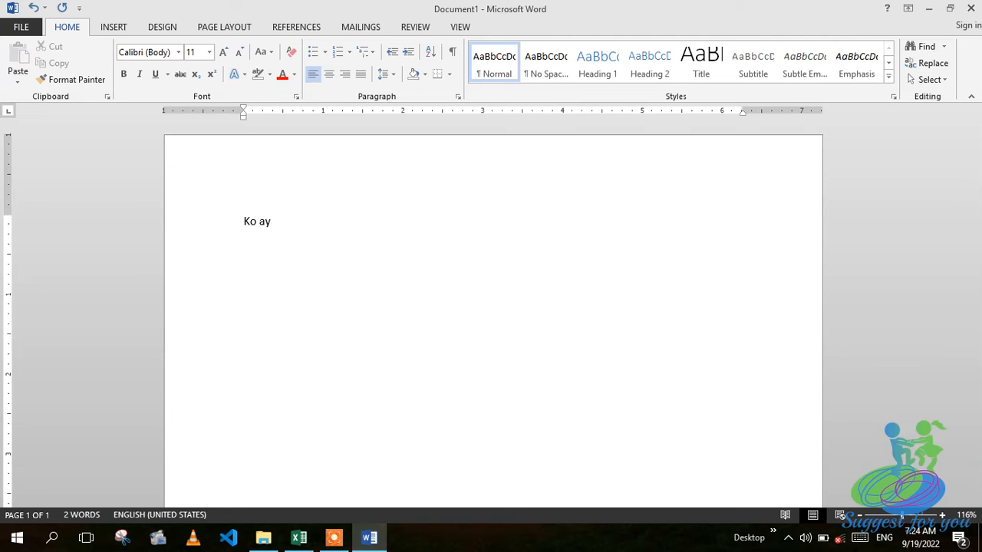
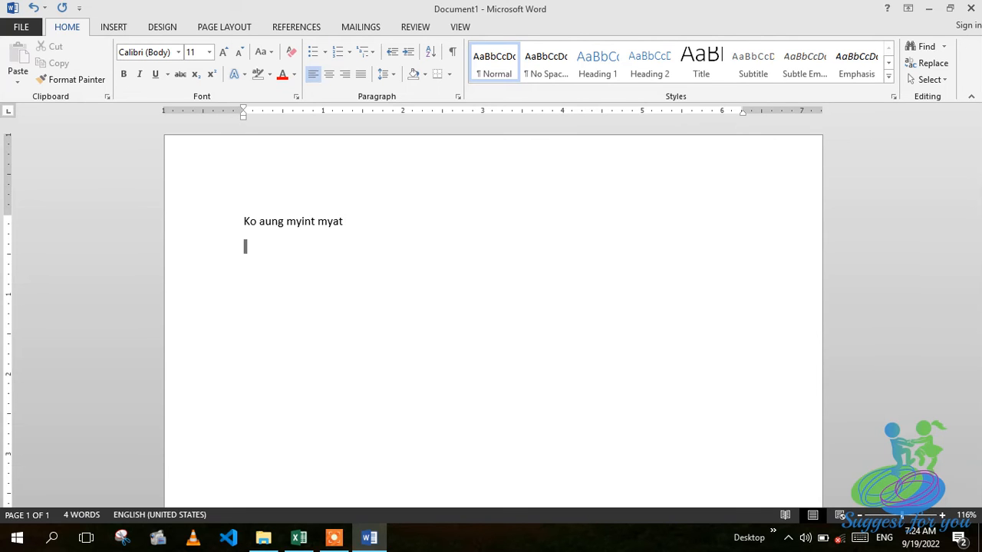
pyautogui.write(' Suggest for you')
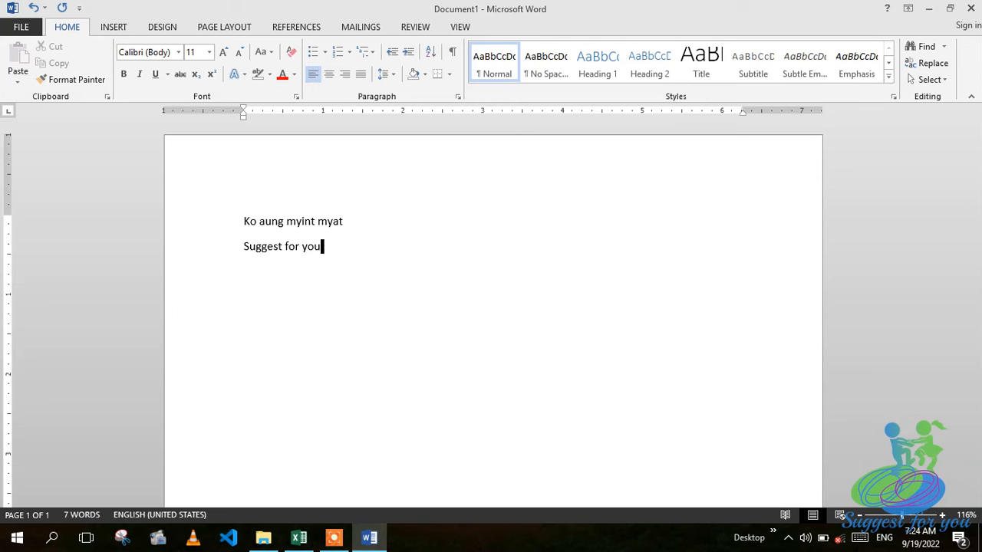
pyautogui.write('...')
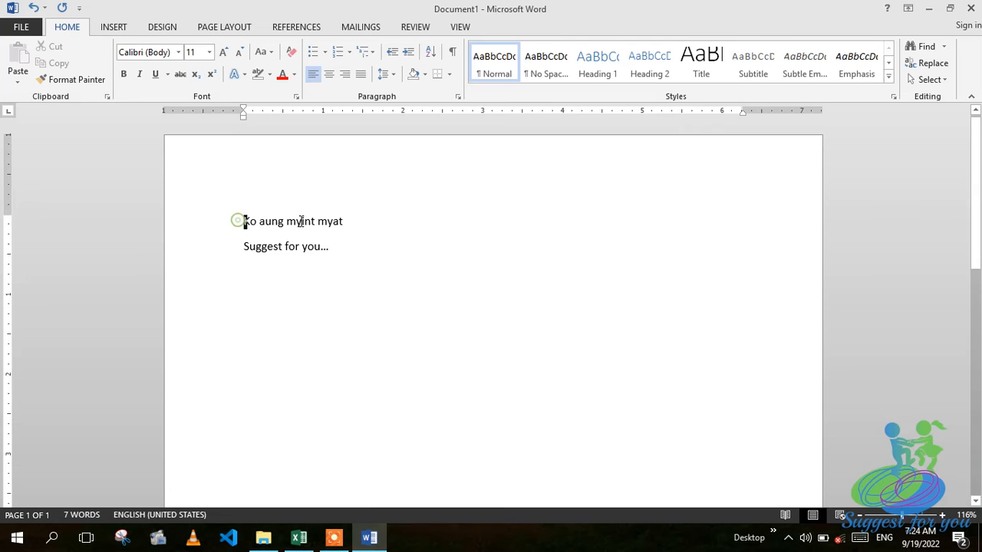
# Format the name line as 20 pt Pyidaungsu.
pyautogui.moveTo(241, 221); pyautogui.dragTo(382, 221)
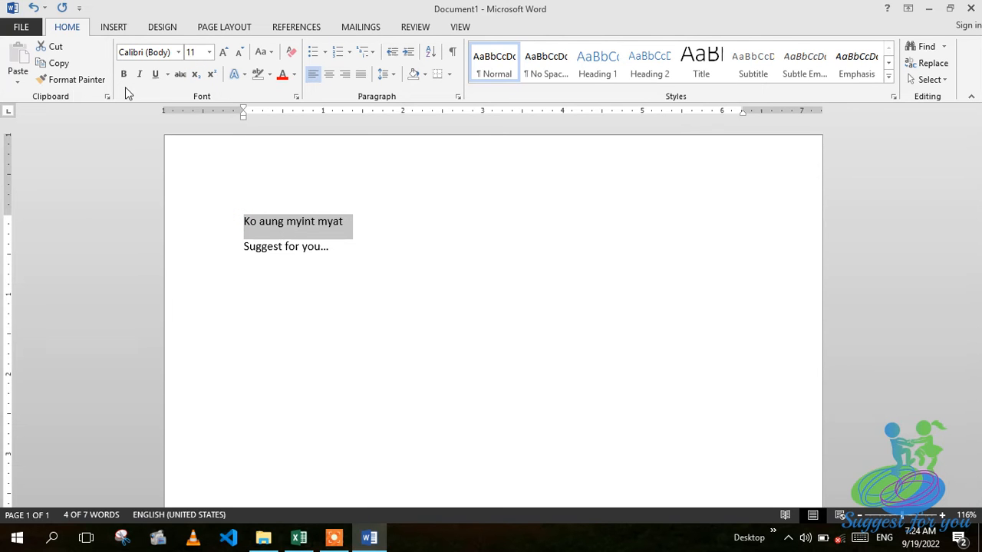
pyautogui.click(209, 52)
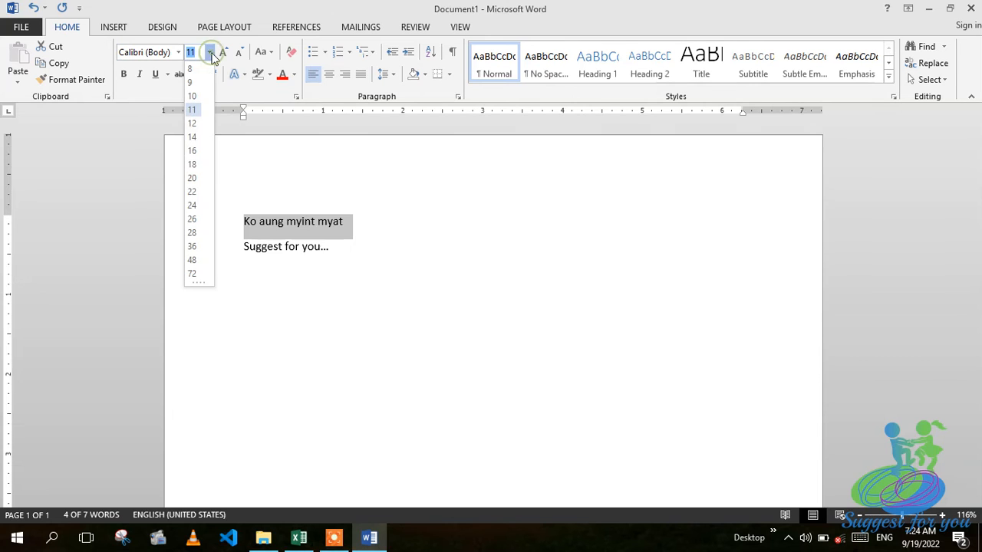
pyautogui.click(192, 178)
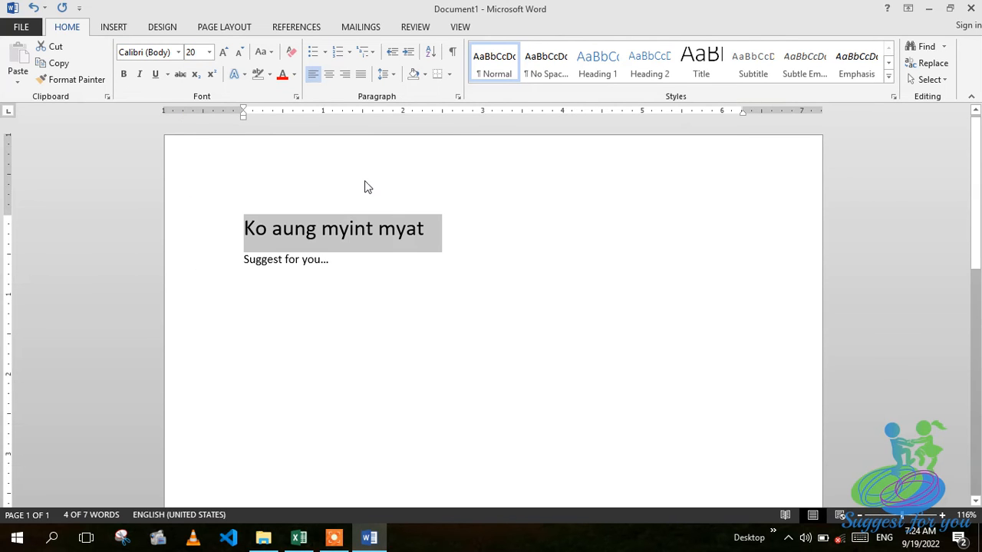
pyautogui.click(178, 56)
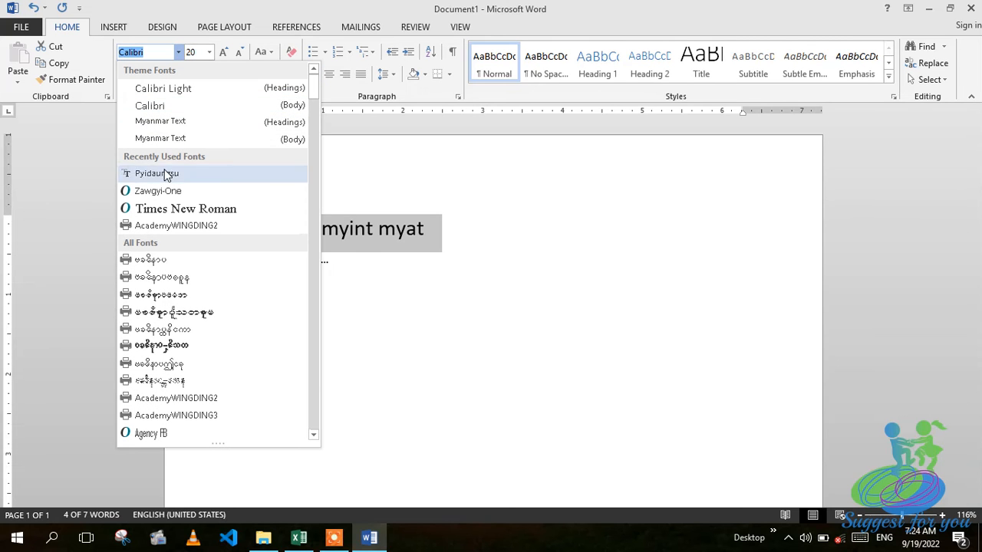
pyautogui.click(163, 175)
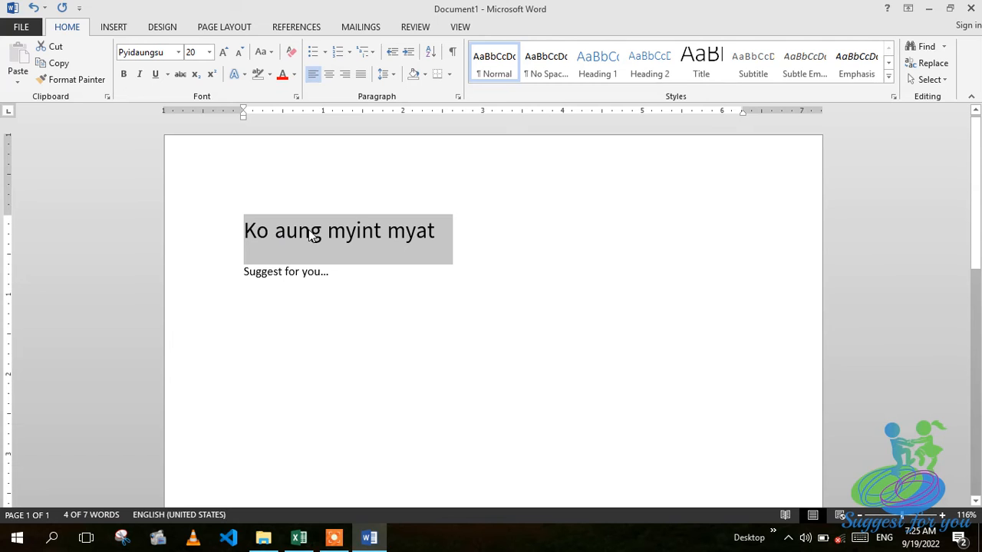
pyautogui.click(332, 193)
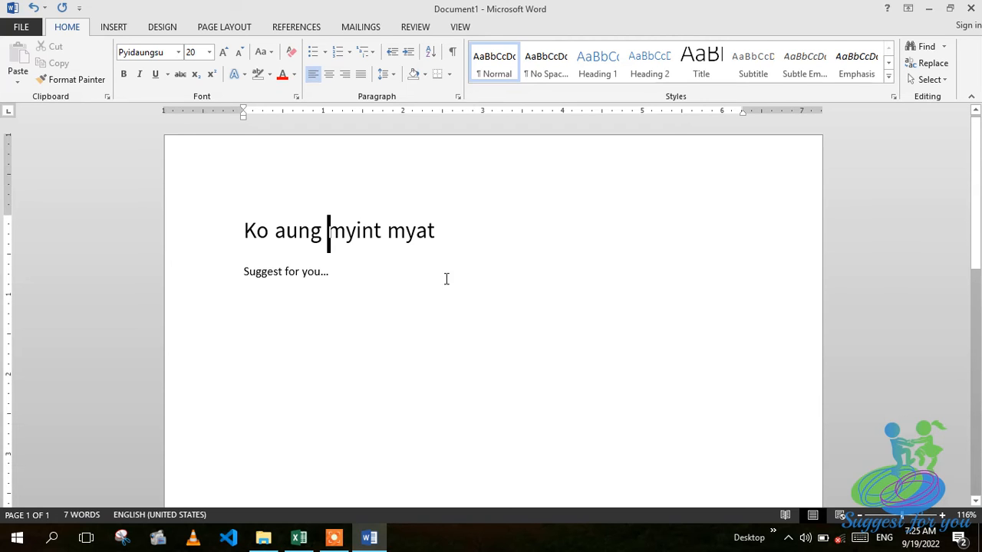
# Make the 'Suggest for you...' line 16 pt and bold.
pyautogui.moveTo(239, 270); pyautogui.dragTo(342, 272)
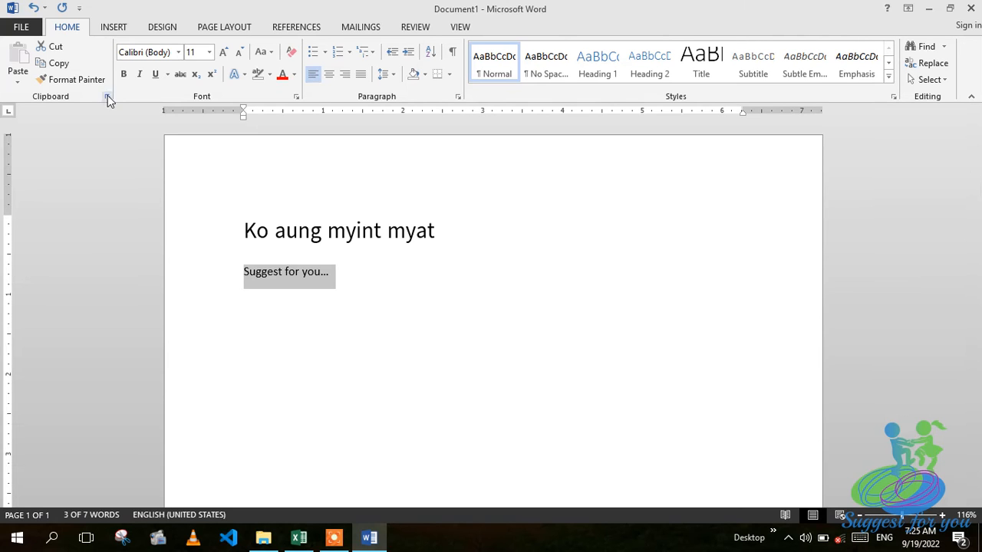
pyautogui.click(209, 52)
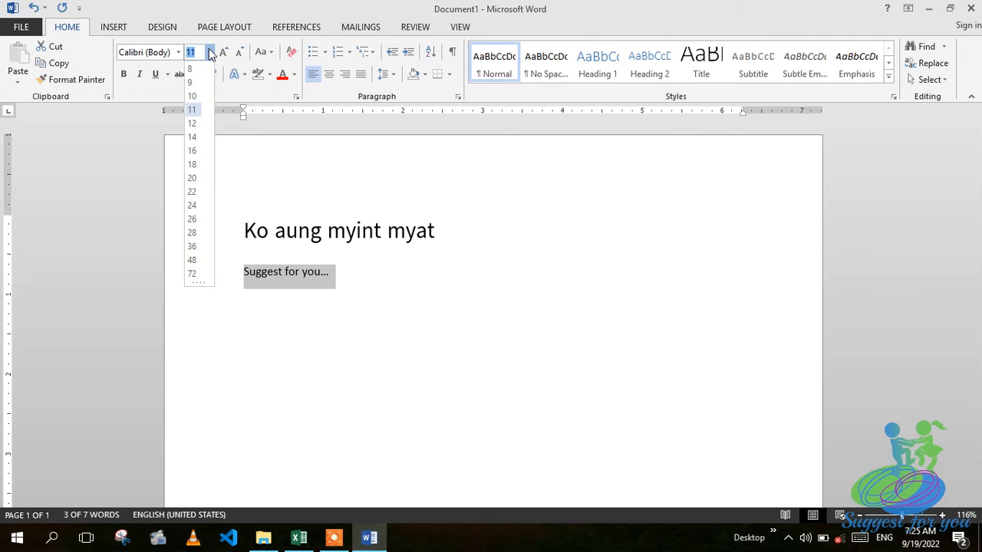
pyautogui.click(194, 152)
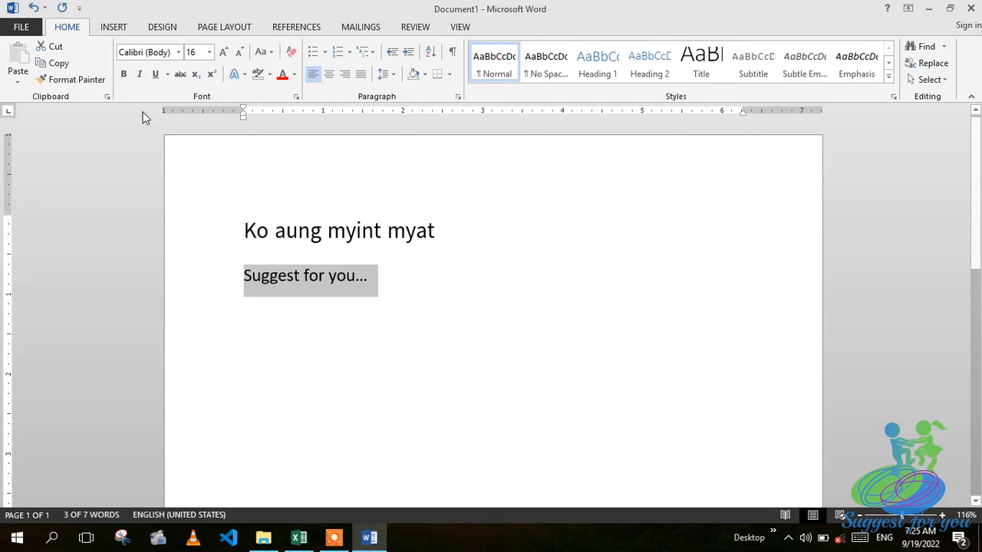
pyautogui.click(124, 75)
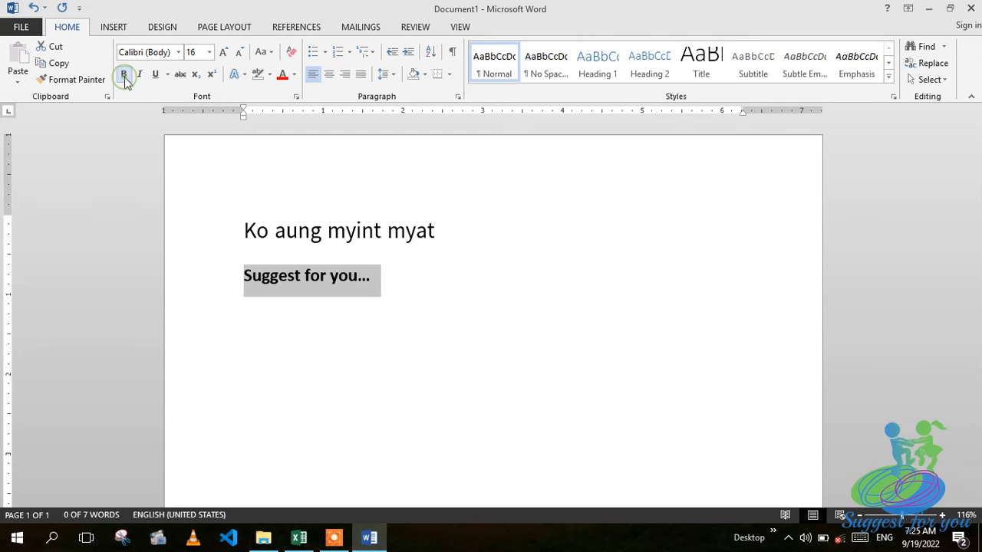
pyautogui.click(291, 199)
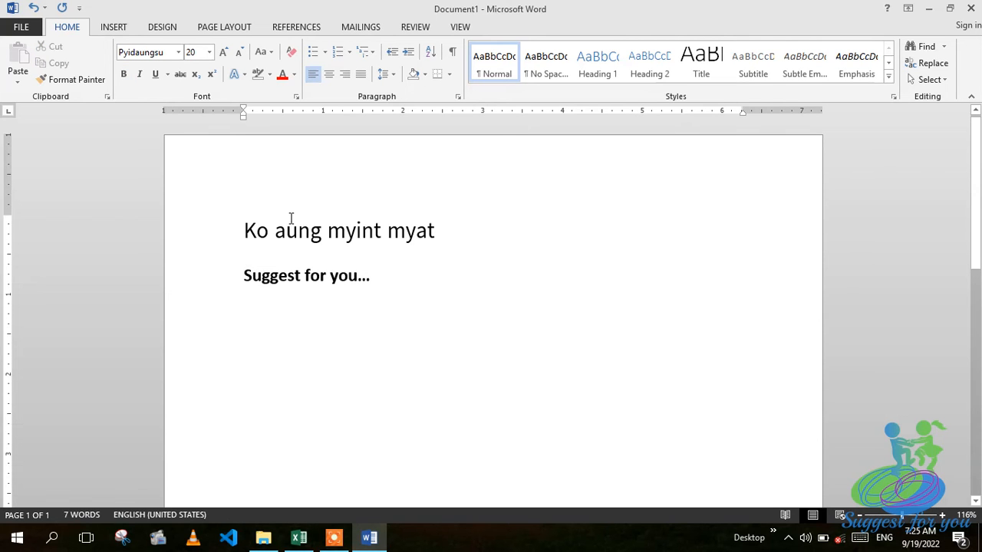
# Make the name heading bold, italic and underlined.
pyautogui.moveTo(247, 228); pyautogui.dragTo(495, 230)
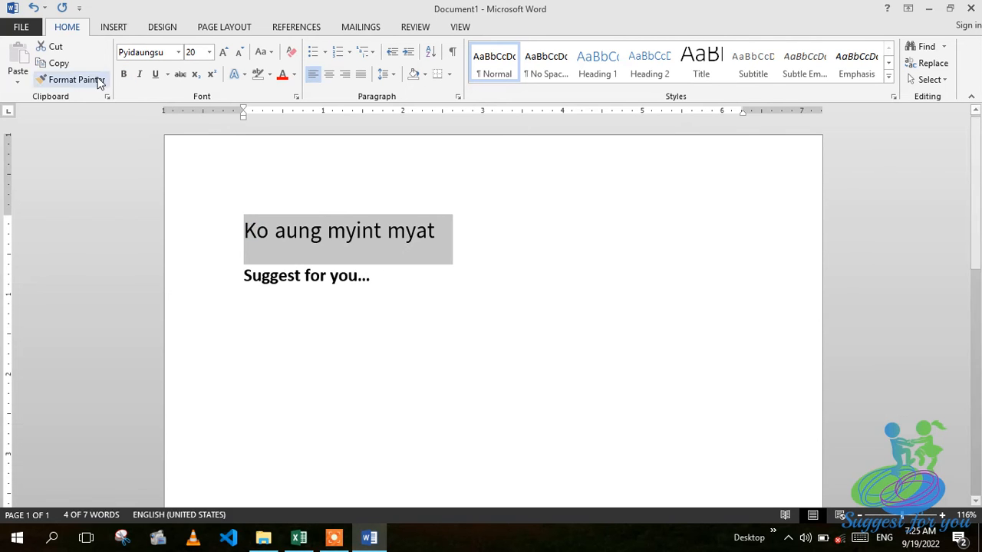
pyautogui.click(123, 74)
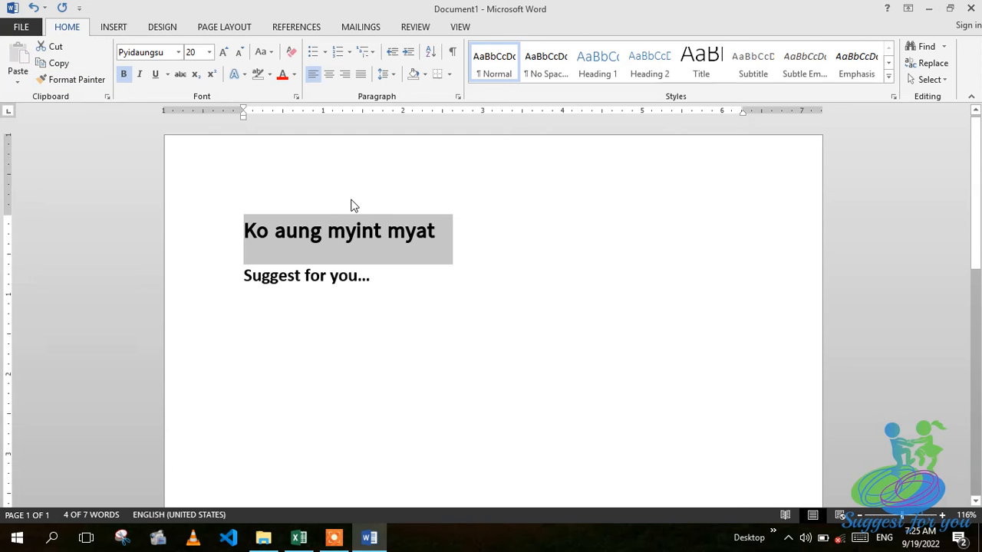
pyautogui.click(357, 230)
pyautogui.click(219, 232)
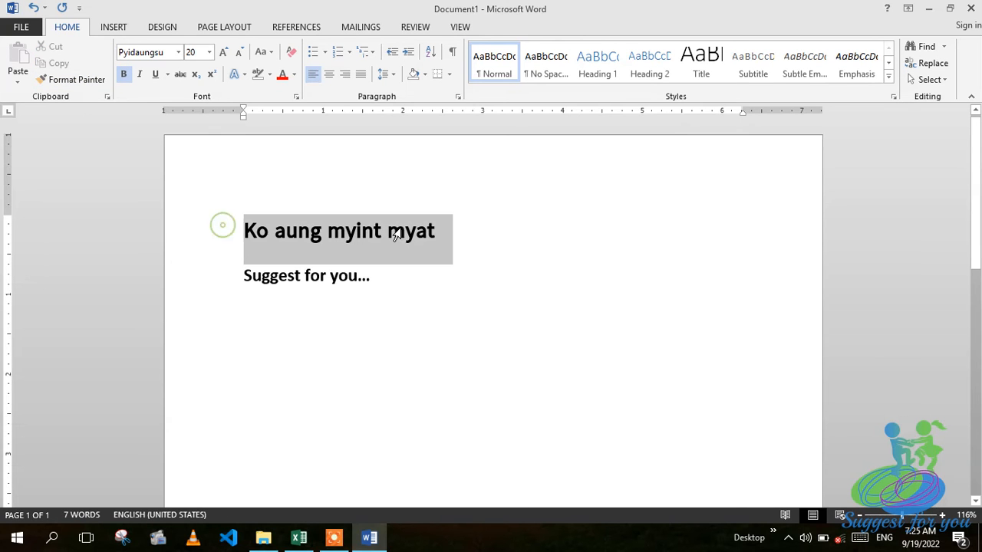
pyautogui.click(140, 75)
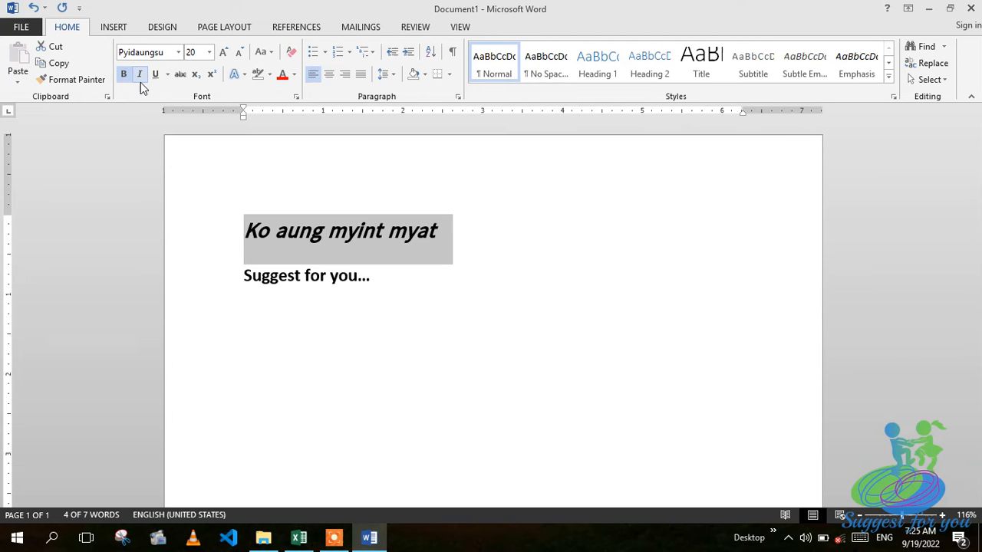
pyautogui.click(154, 76)
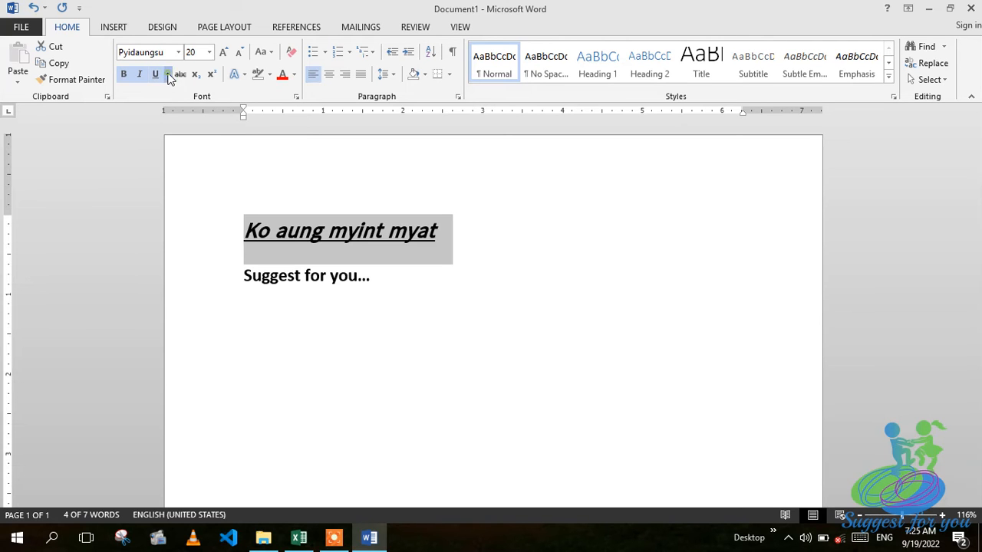
# Open the Font dialog through the underline styles' More Underlines option.
pyautogui.click(169, 76)
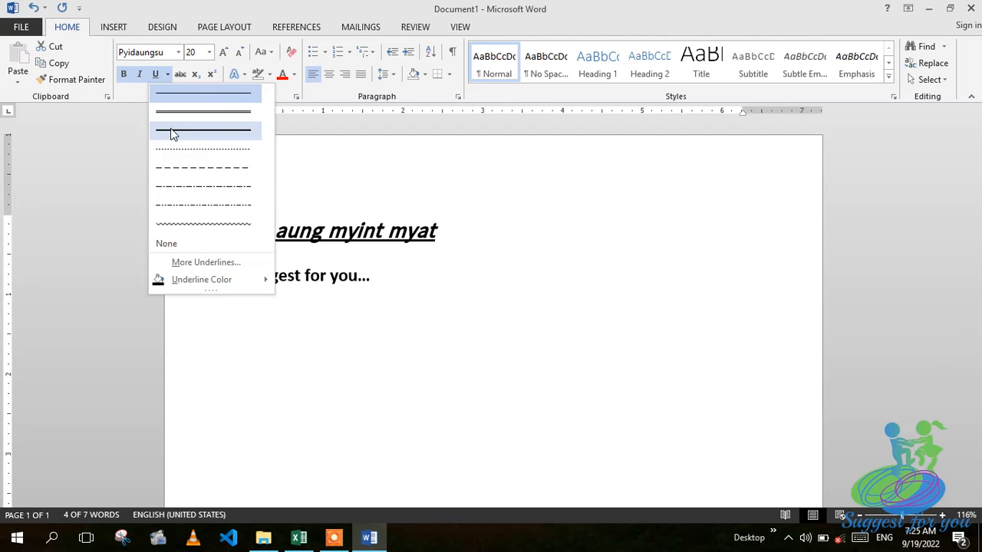
pyautogui.click(169, 75)
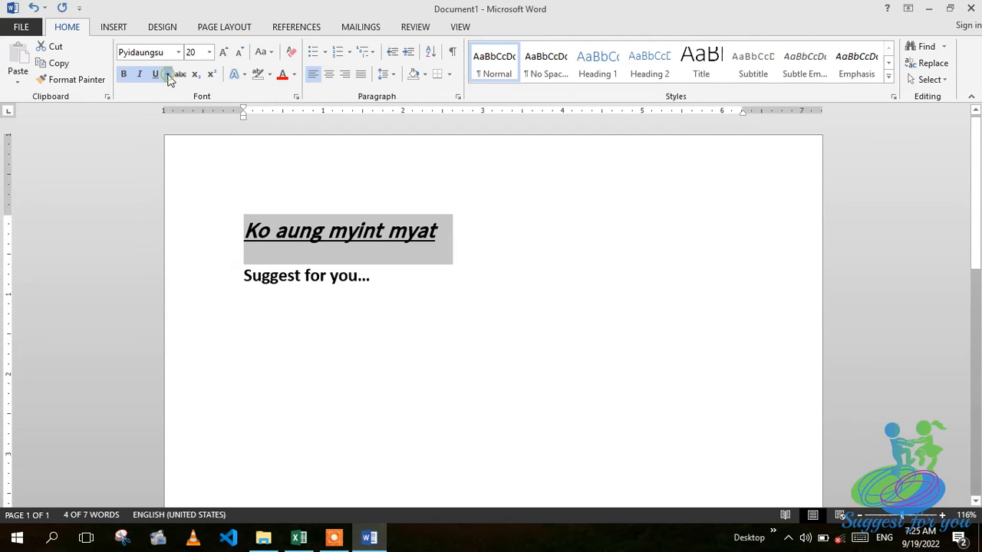
pyautogui.click(167, 75)
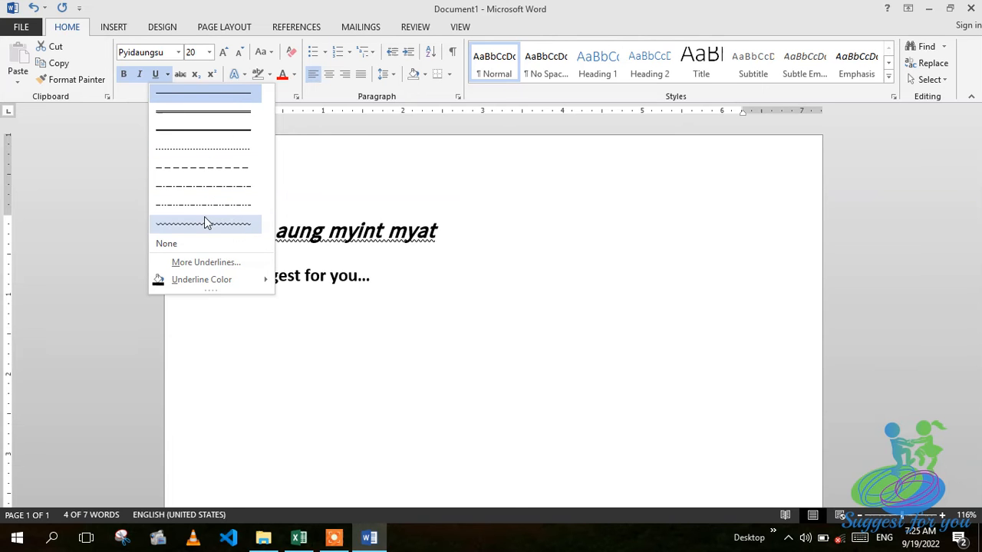
pyautogui.click(211, 264)
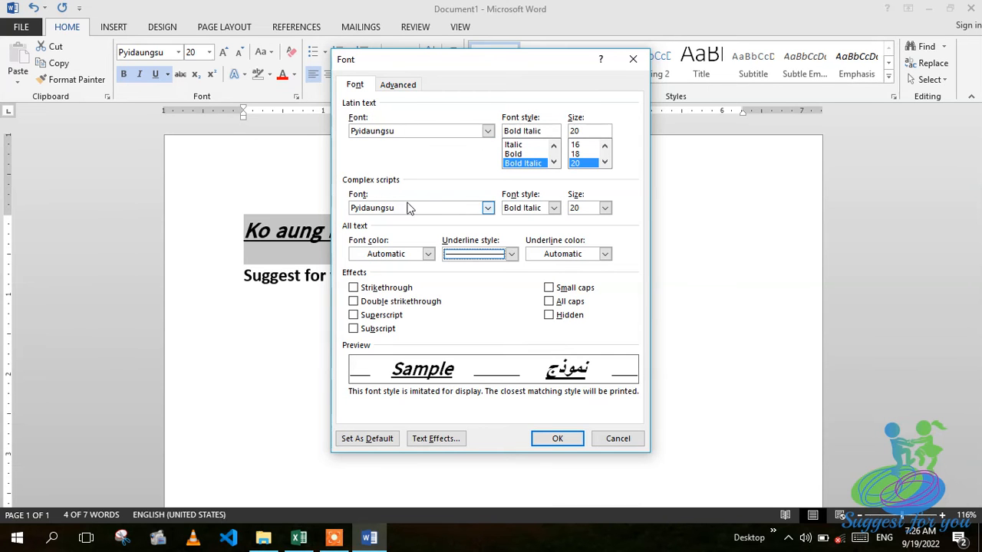
# In the Font dialog, add strikethrough, complex-script Italic 16, and a double underline to the heading.
pyautogui.click(353, 290)
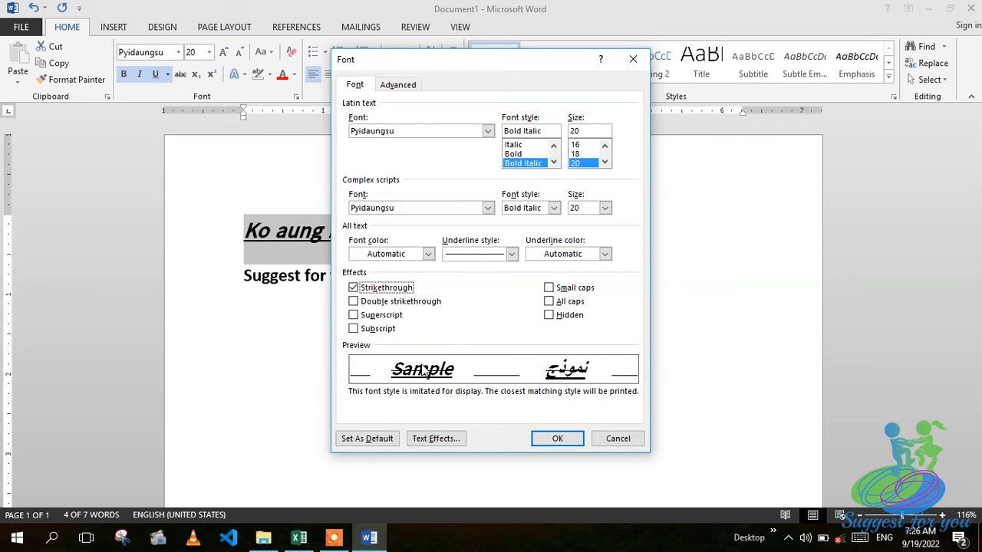
pyautogui.click(553, 208)
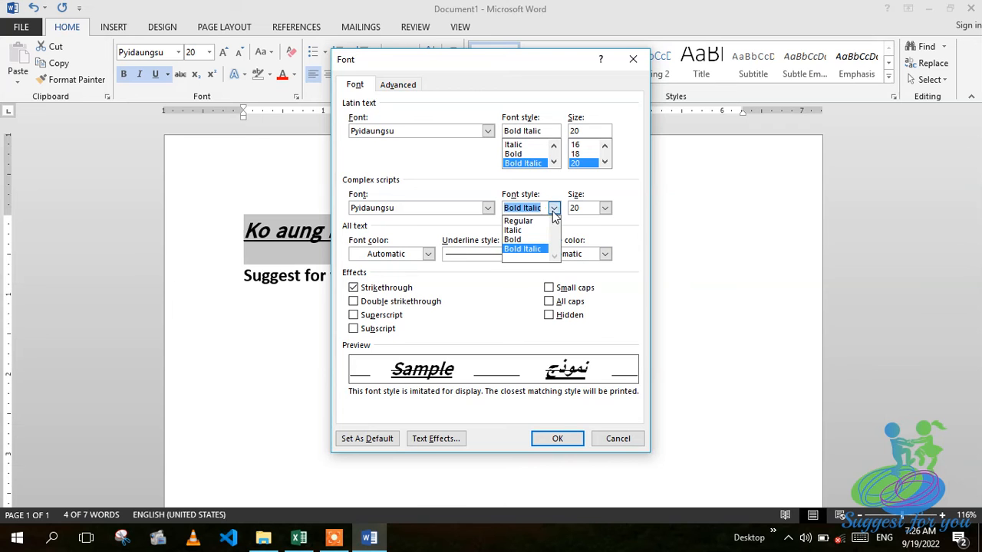
pyautogui.click(529, 232)
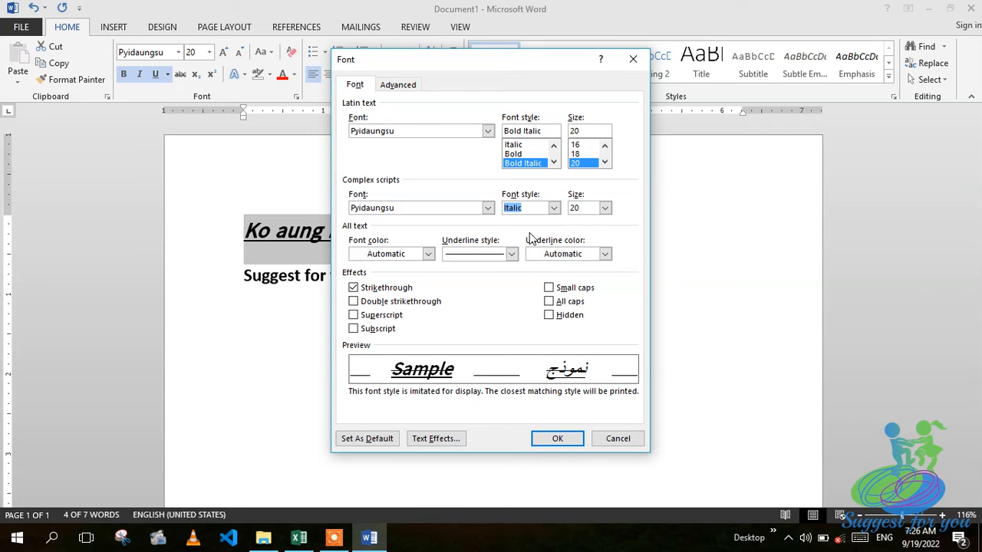
pyautogui.click(605, 209)
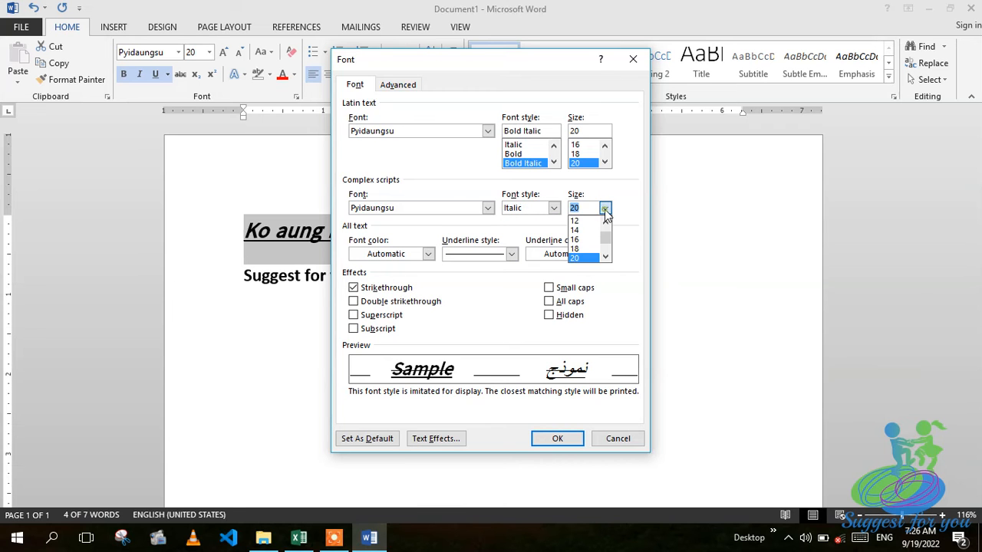
pyautogui.click(584, 239)
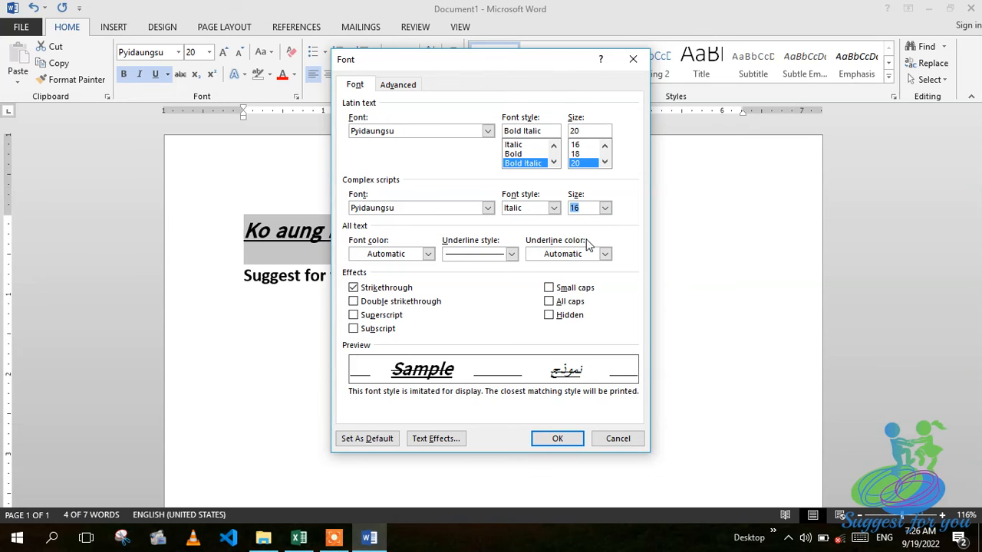
pyautogui.click(512, 255)
pyautogui.click(474, 300)
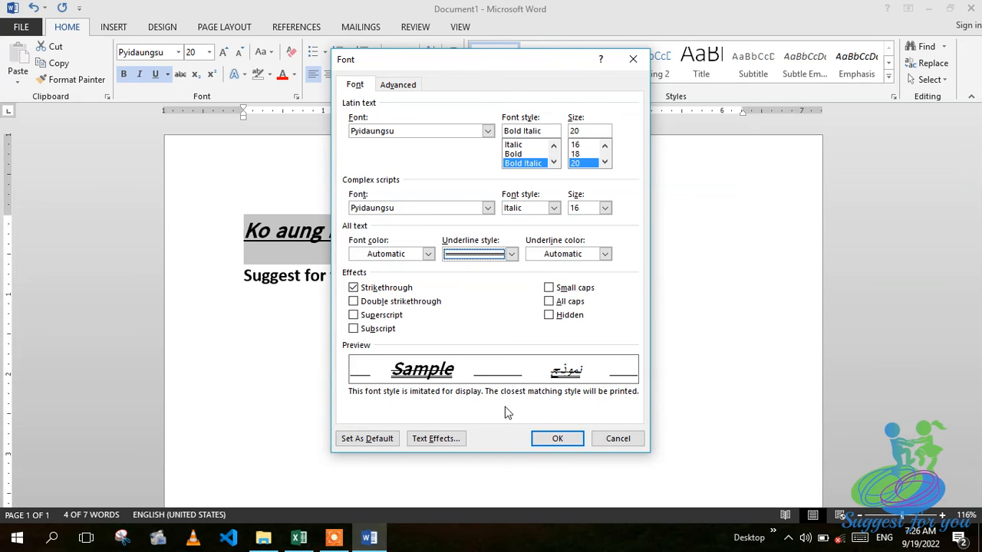
pyautogui.click(549, 438)
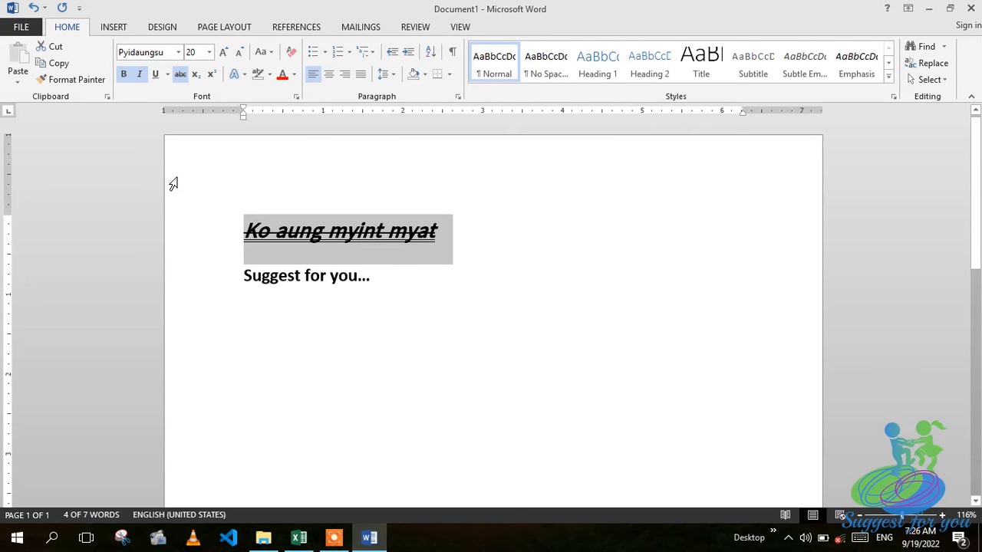
pyautogui.click(539, 244)
# Start a new blank line below 'Suggest for you...'.
pyautogui.click(418, 286)
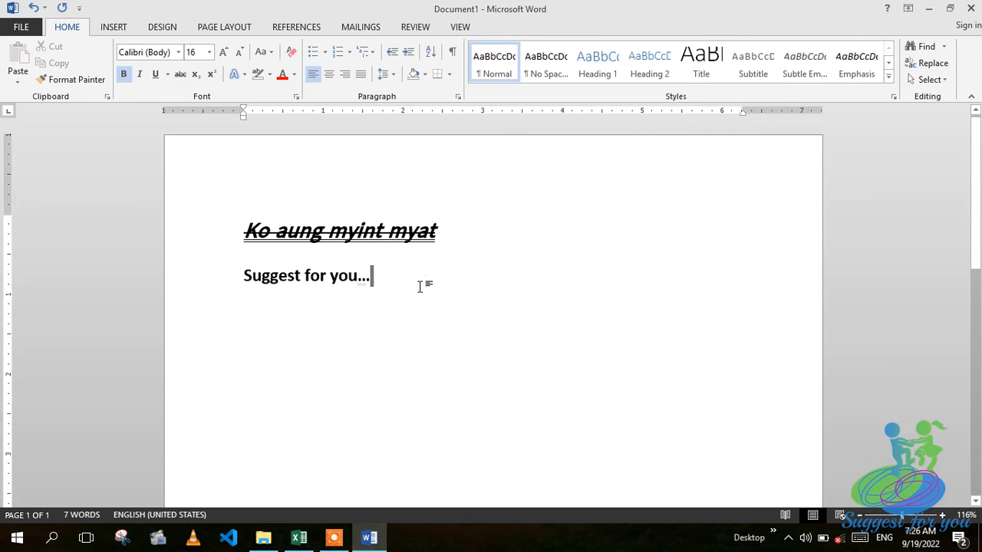
pyautogui.press('Return')
pyautogui.scroll(-1, 432, 287)
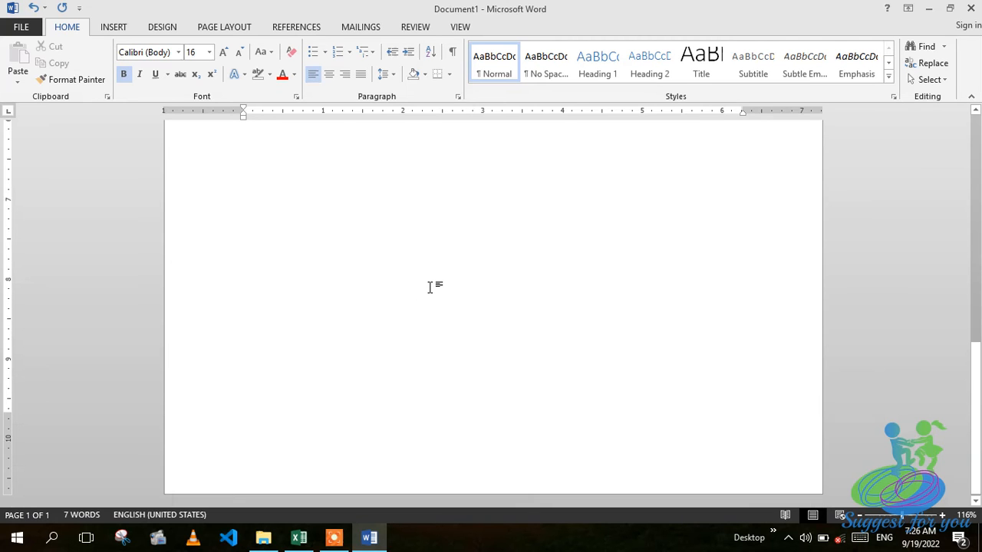
pyautogui.click(977, 276)
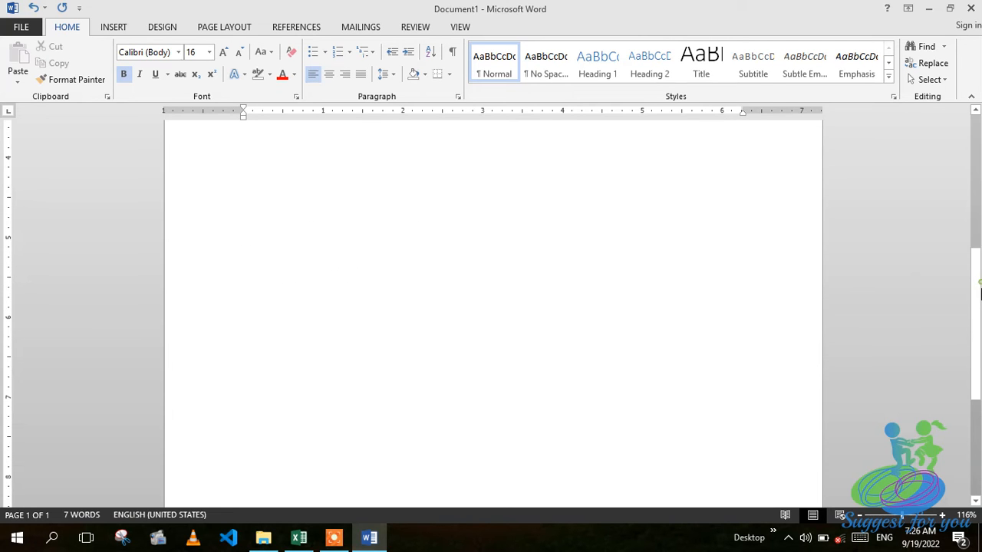
pyautogui.scroll(8, 380, 296)
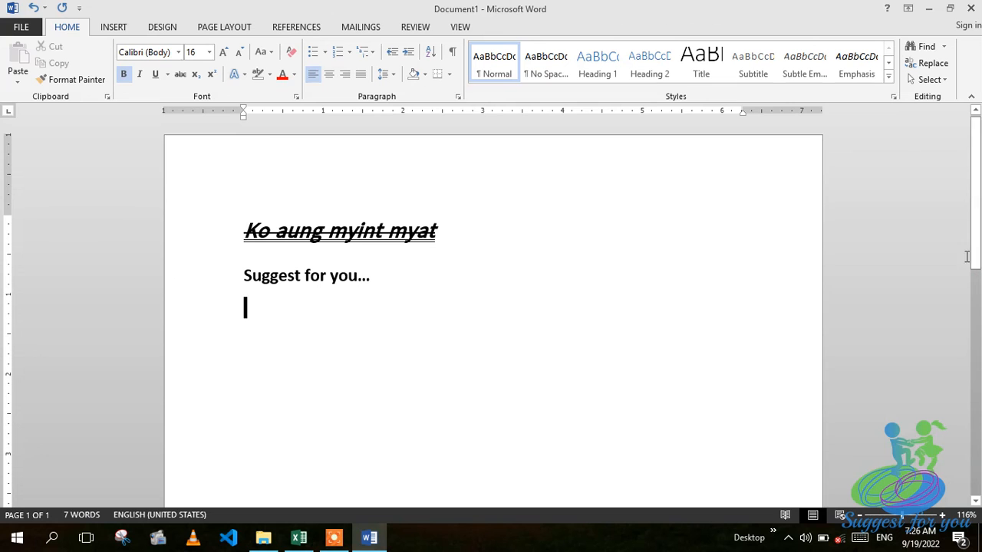
pyautogui.press('BackSpace')
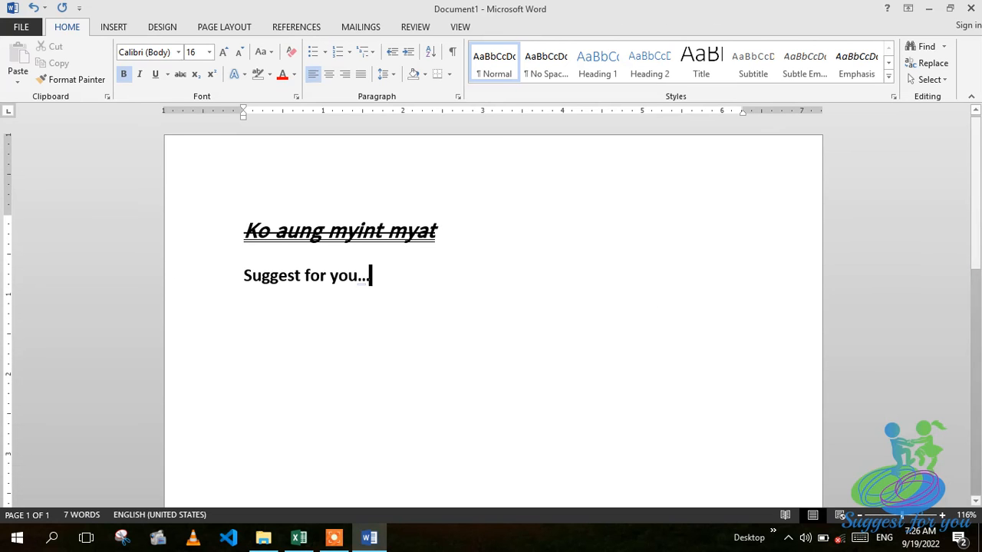
pyautogui.press('Return')
pyautogui.press('Return')
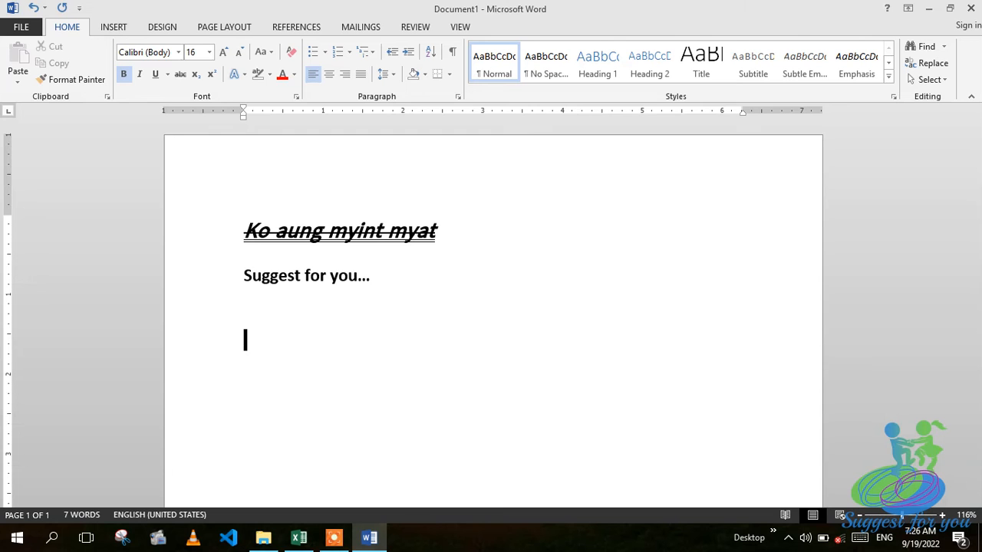
pyautogui.write('U')
pyautogui.press('BackSpace')
pyautogui.write('computer ')
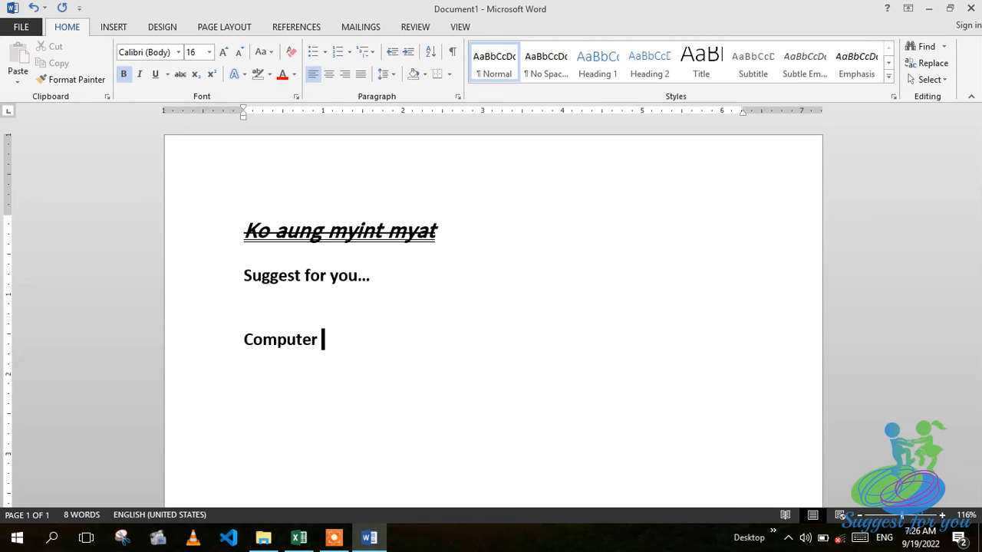
pyautogui.write('Basic')
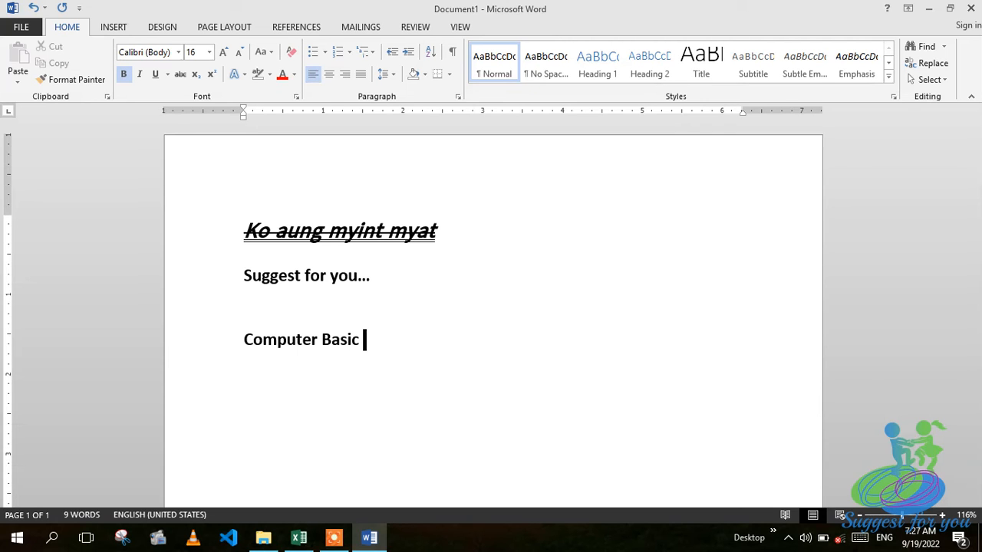
pyautogui.write('Class')
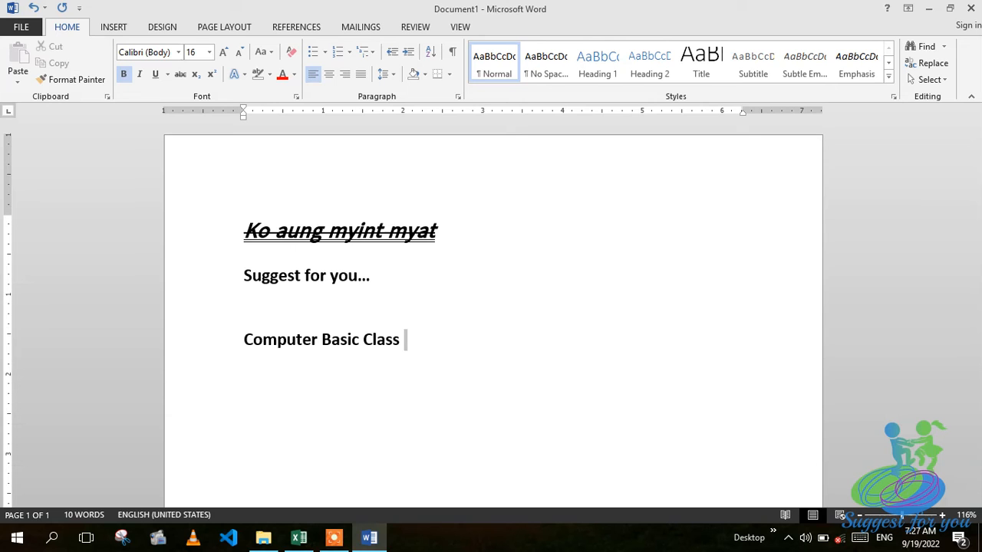
pyautogui.write('150000')
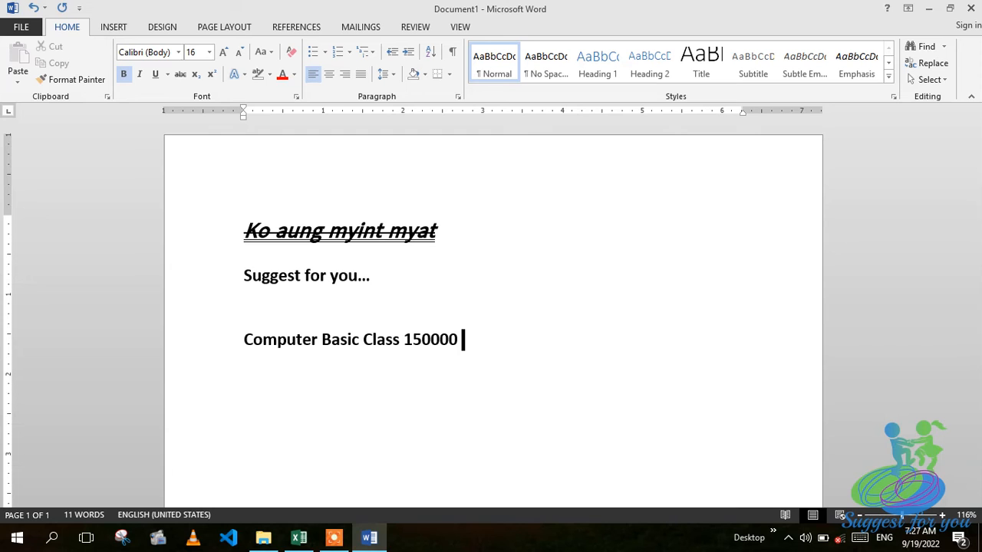
pyautogui.write('10000')
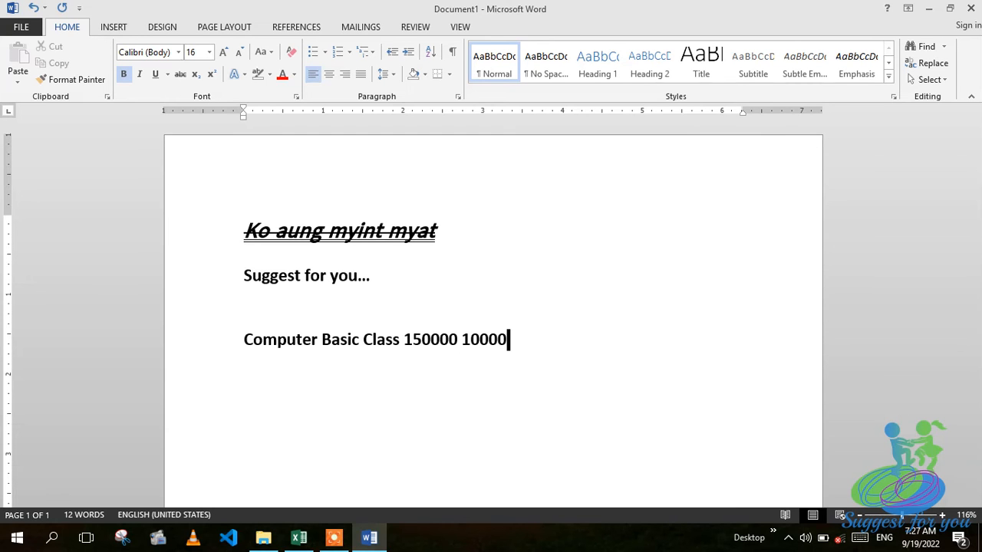
pyautogui.write('0')
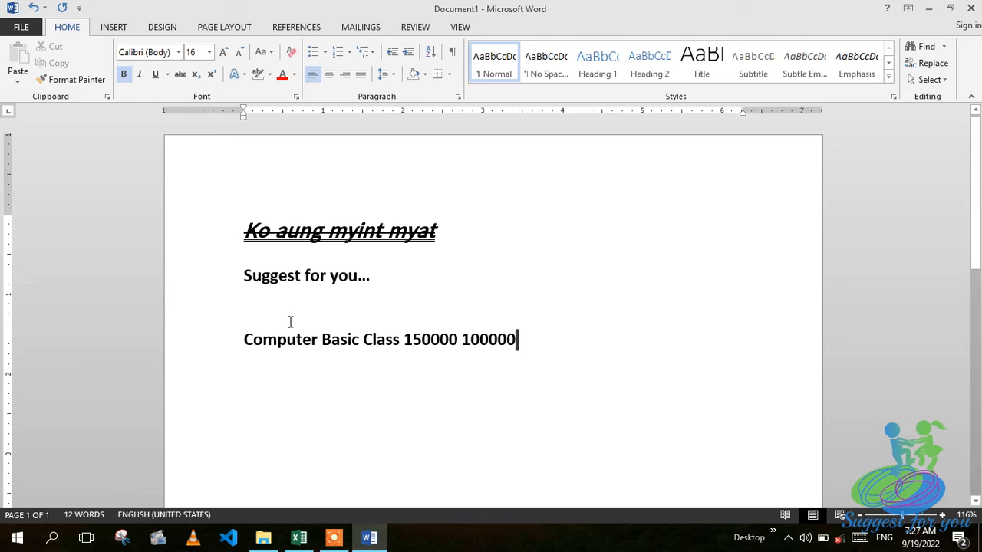
pyautogui.click(412, 339)
pyautogui.moveTo(401, 339); pyautogui.dragTo(460, 340)
pyautogui.click(417, 361)
pyautogui.click(461, 340)
pyautogui.click(407, 342)
# Strike through the old price 150000, leaving 100000 plain.
pyautogui.moveTo(424, 342); pyautogui.dragTo(465, 342)
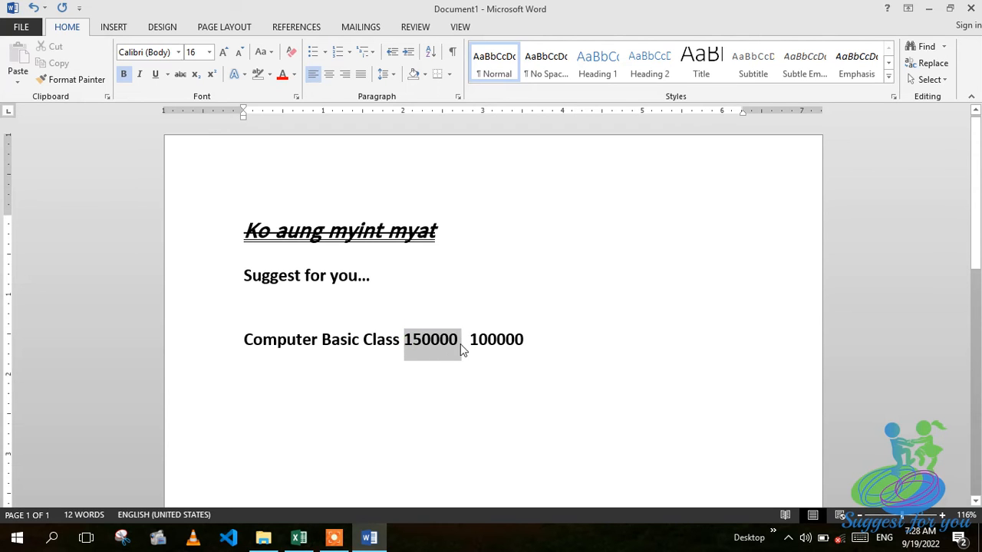
pyautogui.click(182, 75)
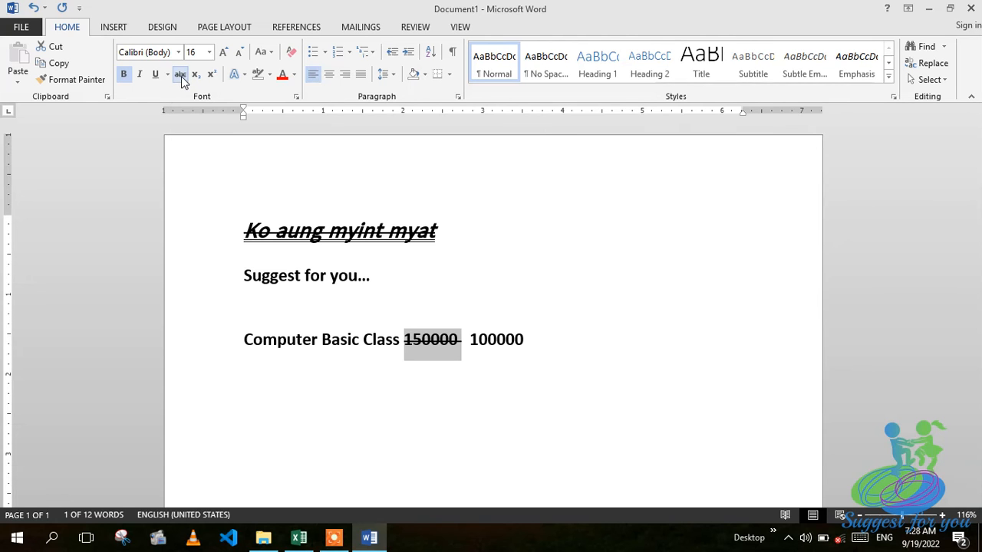
pyautogui.click(586, 272)
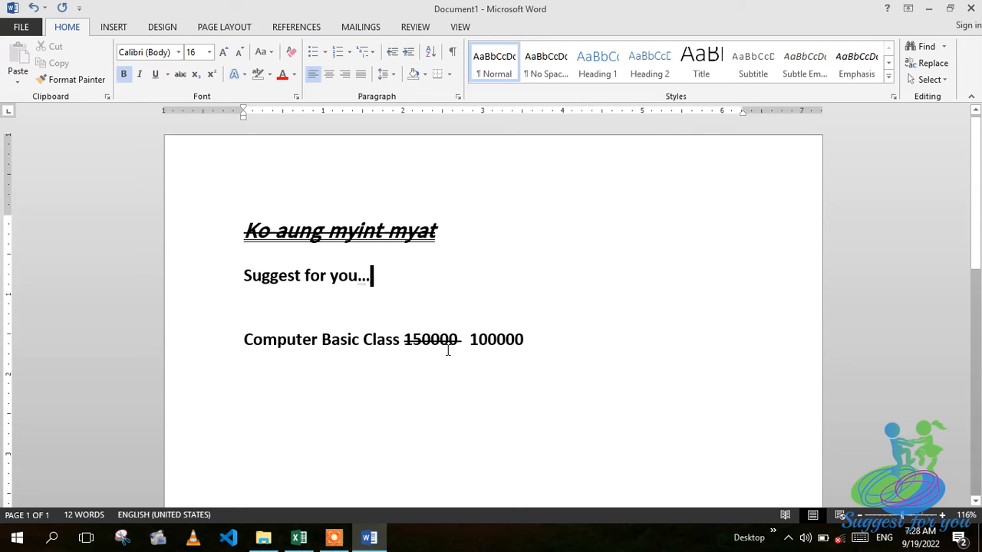
pyautogui.click(528, 258)
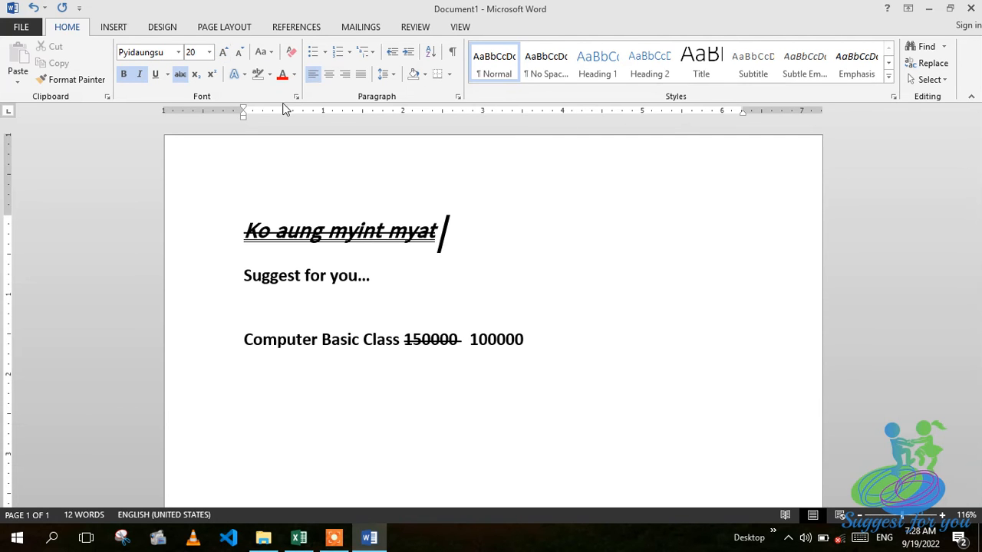
# Step the name heading's font size down to 12, then up until it reads 26 pt.
pyautogui.click(223, 235)
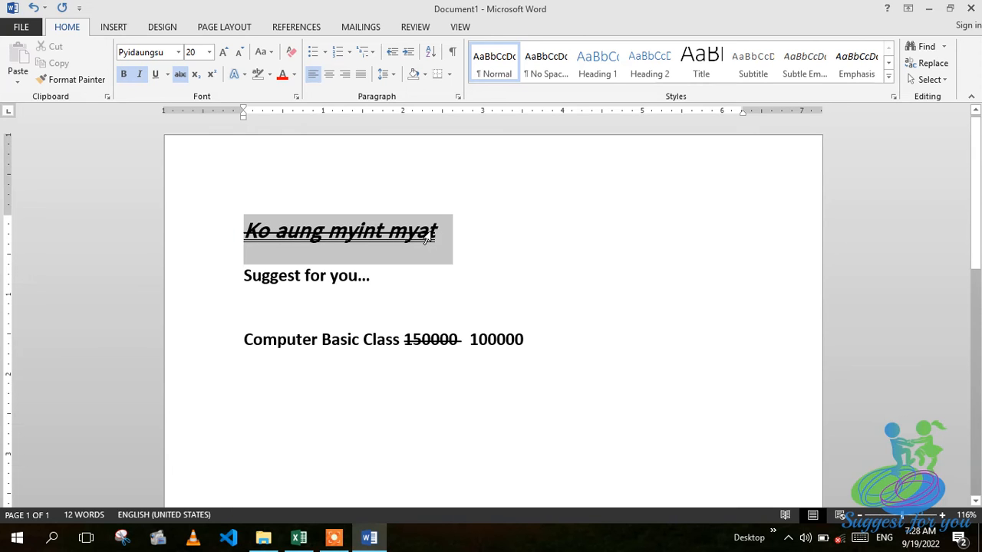
pyautogui.click(240, 52)
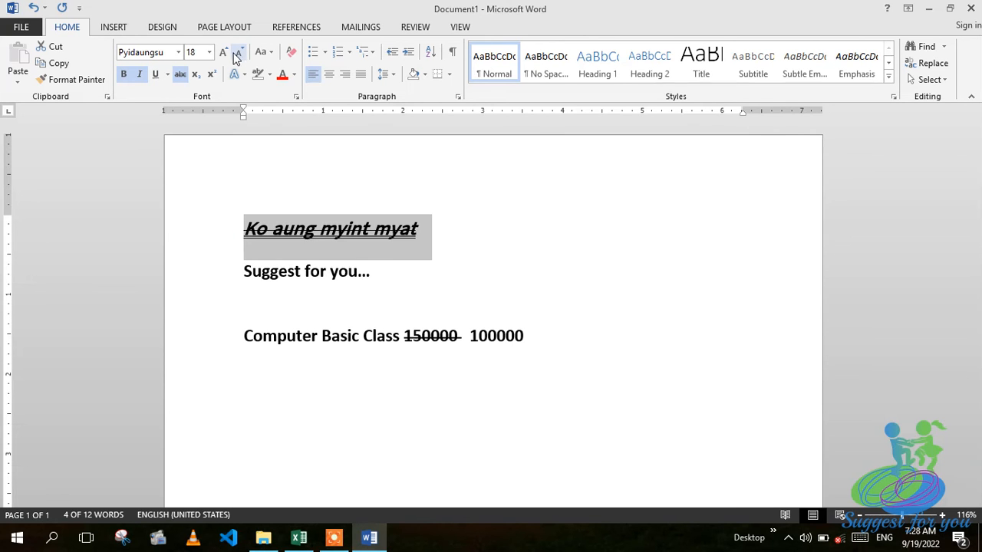
pyautogui.click(241, 52)
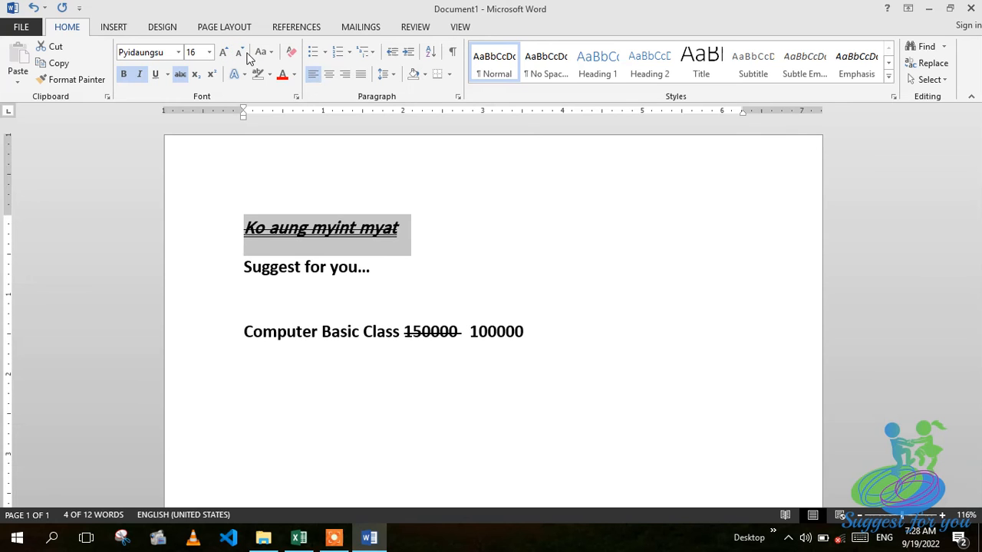
pyautogui.click(240, 52)
pyautogui.click(240, 52)
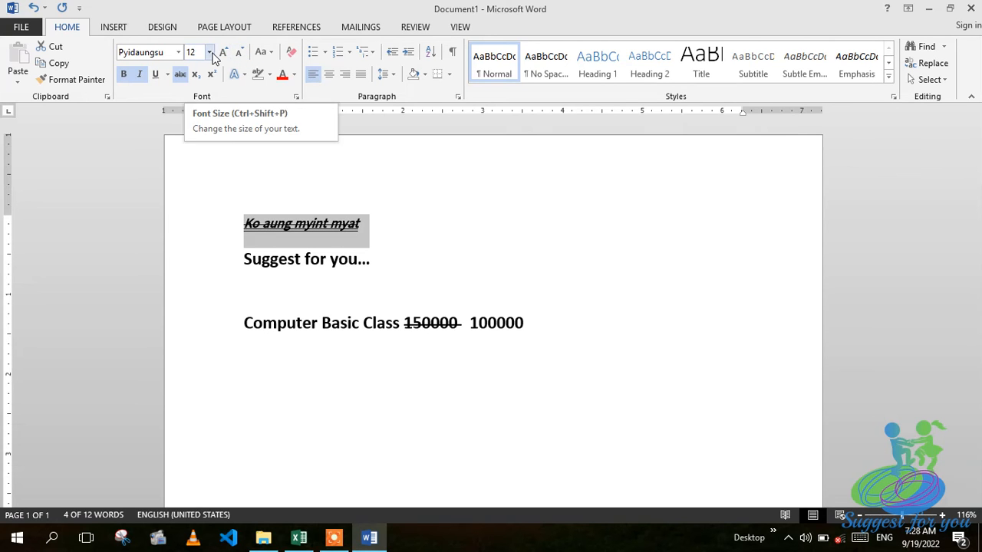
pyautogui.click(222, 53)
pyautogui.click(222, 54)
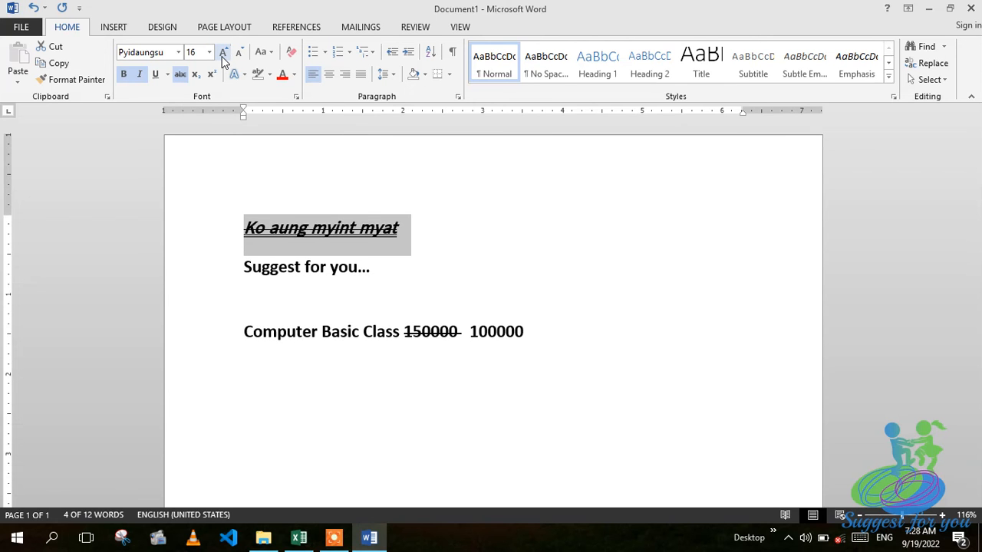
pyautogui.click(223, 54)
pyautogui.click(222, 54)
pyautogui.click(223, 54)
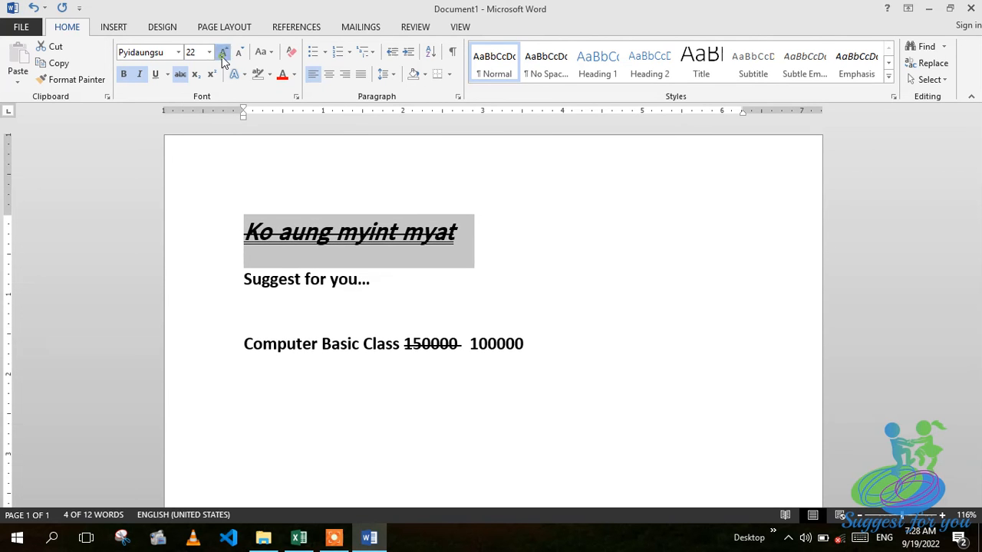
pyautogui.click(222, 53)
pyautogui.click(222, 54)
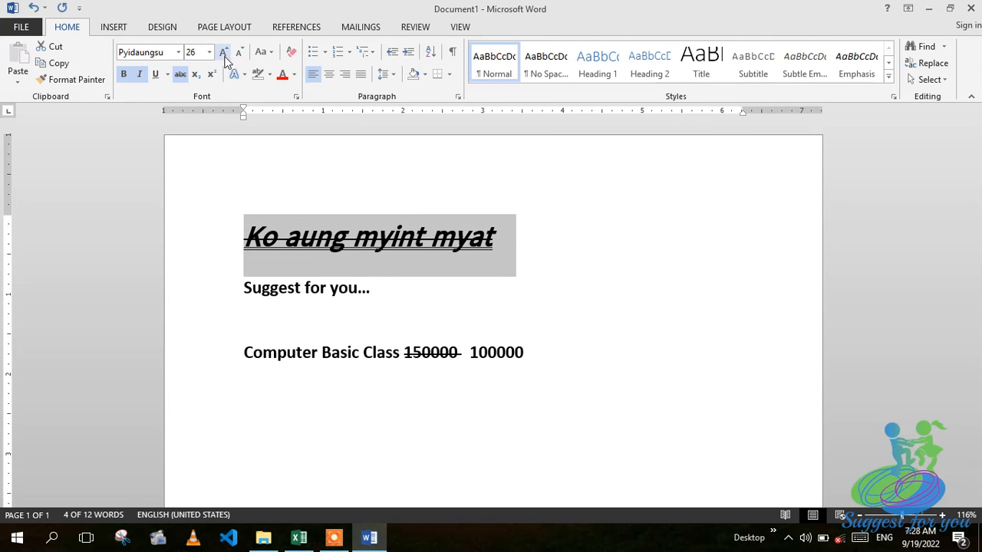
pyautogui.click(266, 52)
pyautogui.click(266, 53)
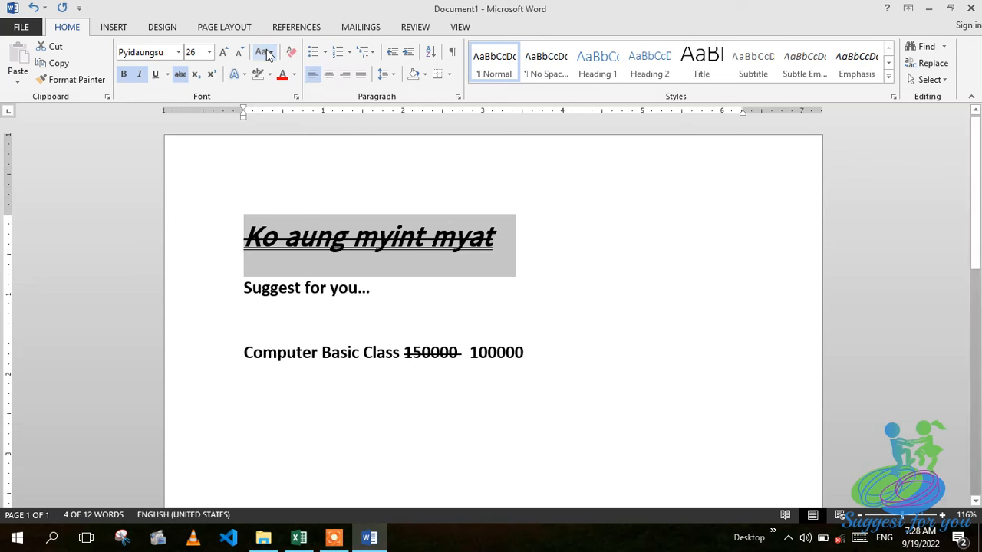
pyautogui.click(266, 52)
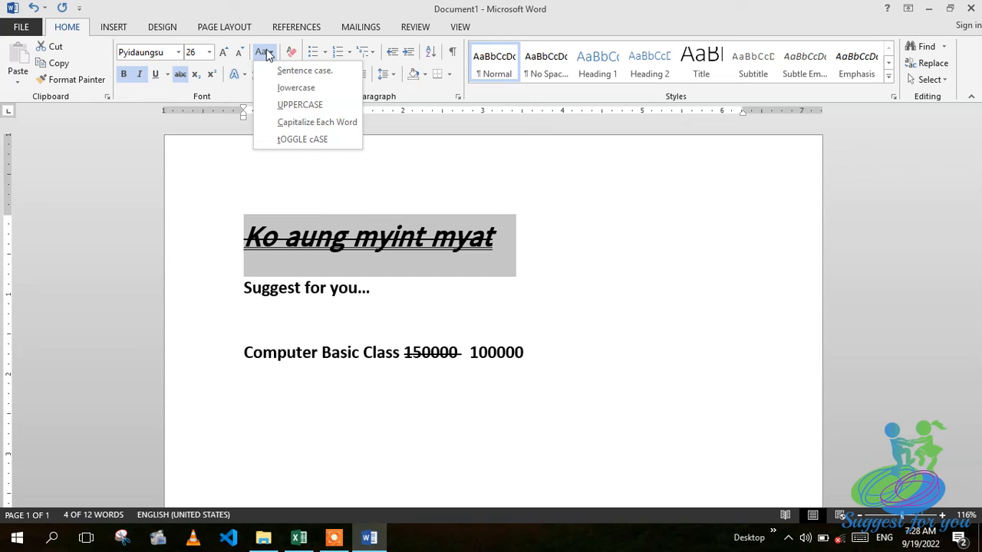
pyautogui.click(312, 81)
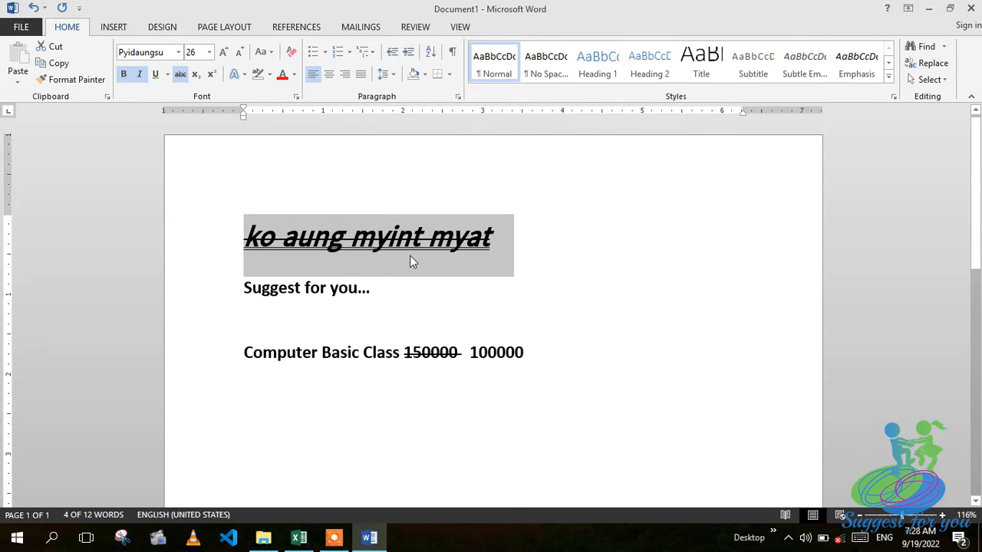
pyautogui.click(262, 55)
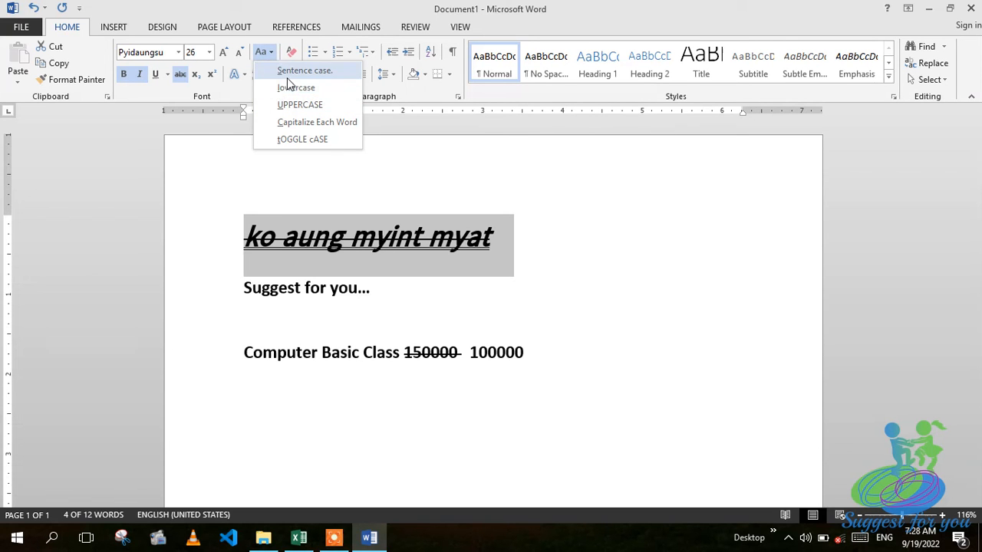
pyautogui.click(286, 77)
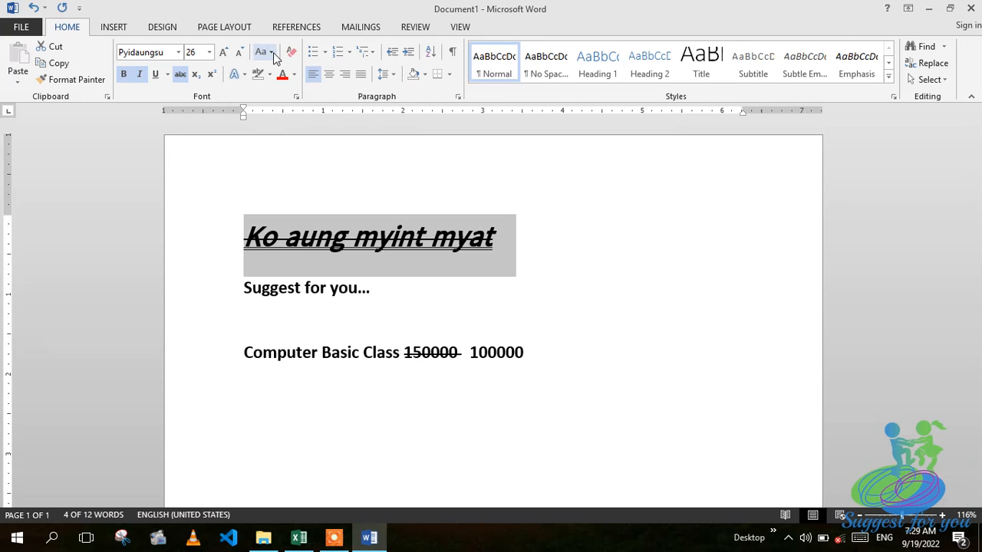
pyautogui.click(271, 53)
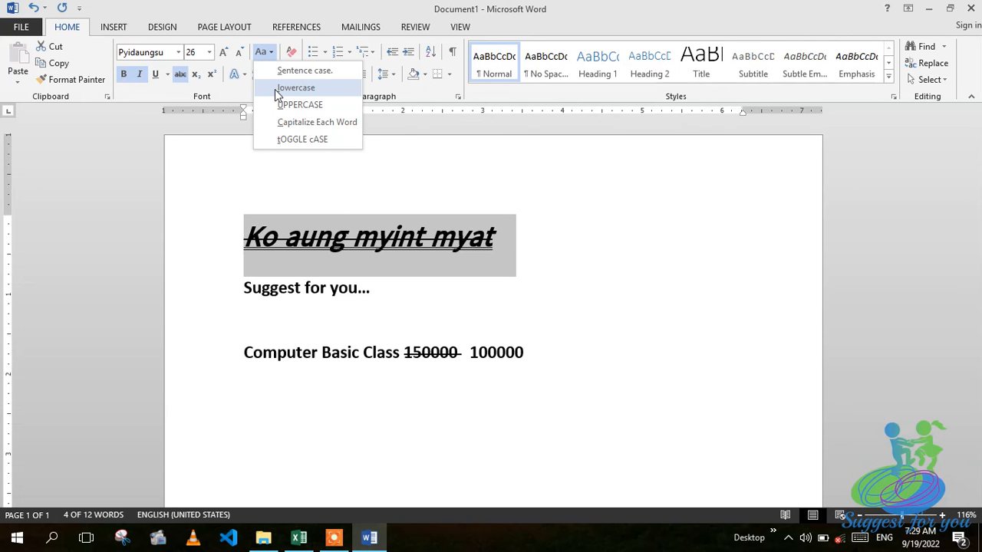
pyautogui.click(276, 89)
pyautogui.click(272, 54)
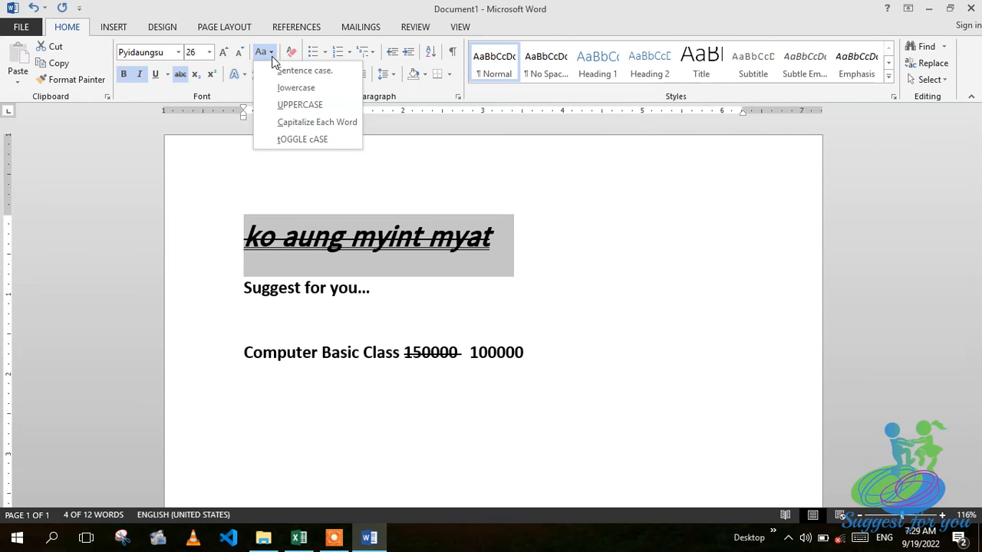
pyautogui.click(283, 105)
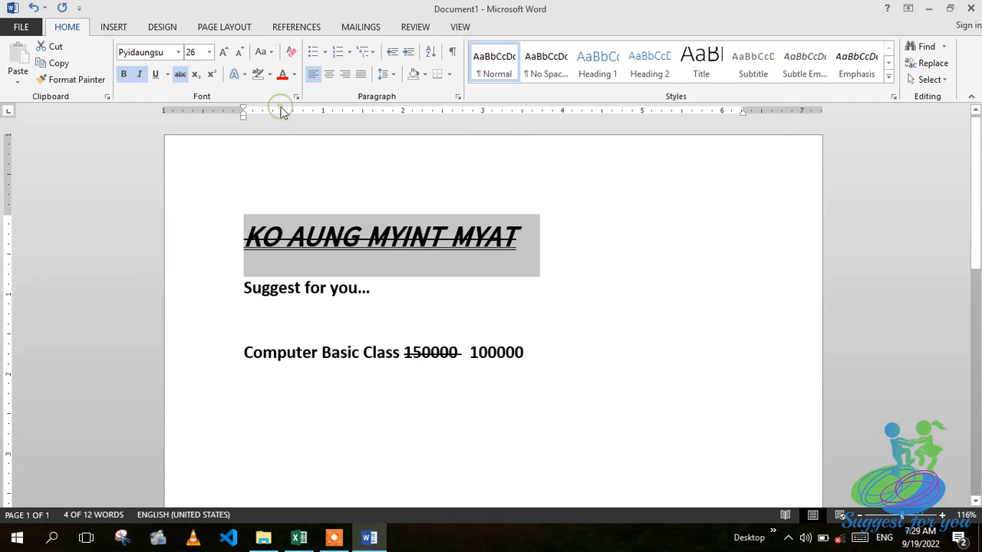
pyautogui.click(269, 55)
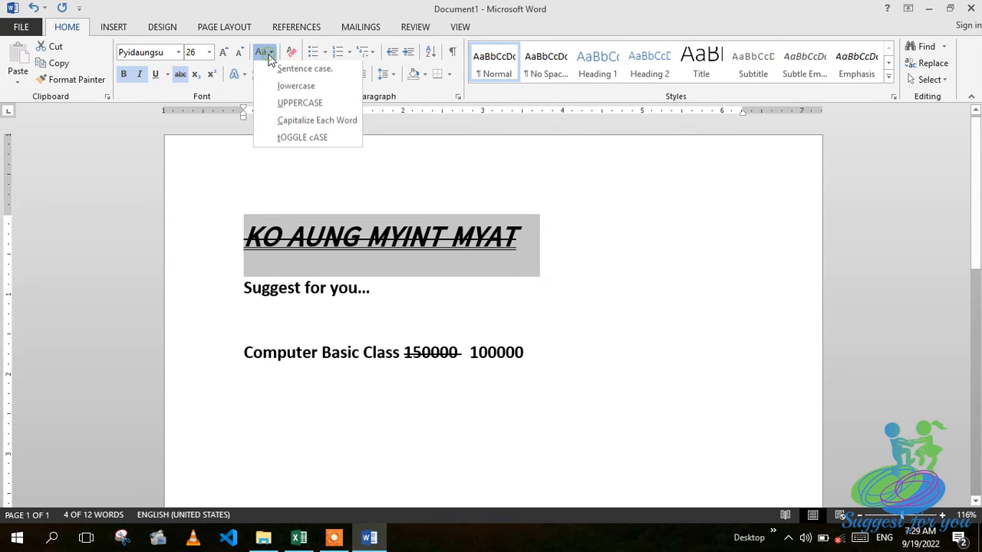
pyautogui.click(284, 124)
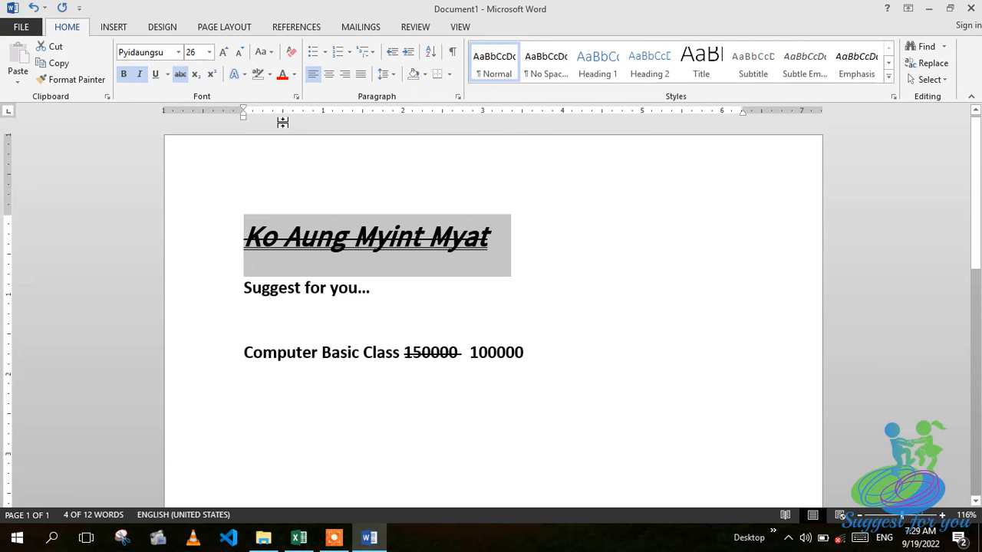
pyautogui.click(269, 52)
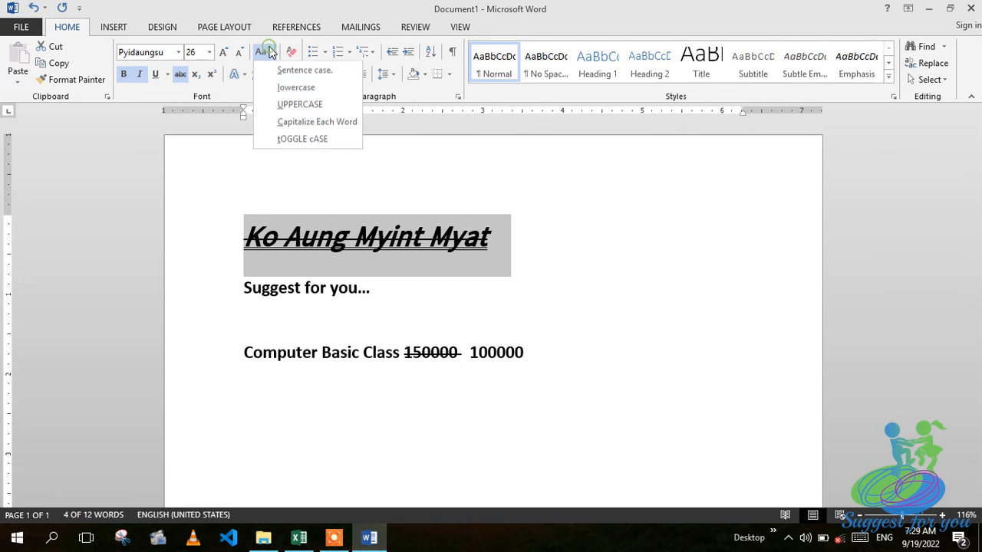
pyautogui.click(285, 139)
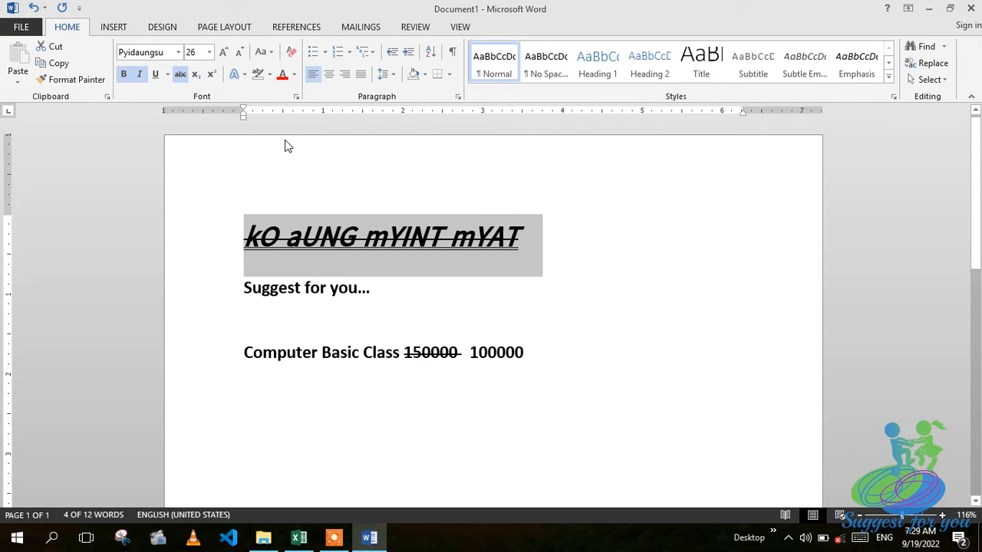
pyautogui.click(265, 55)
pyautogui.click(295, 87)
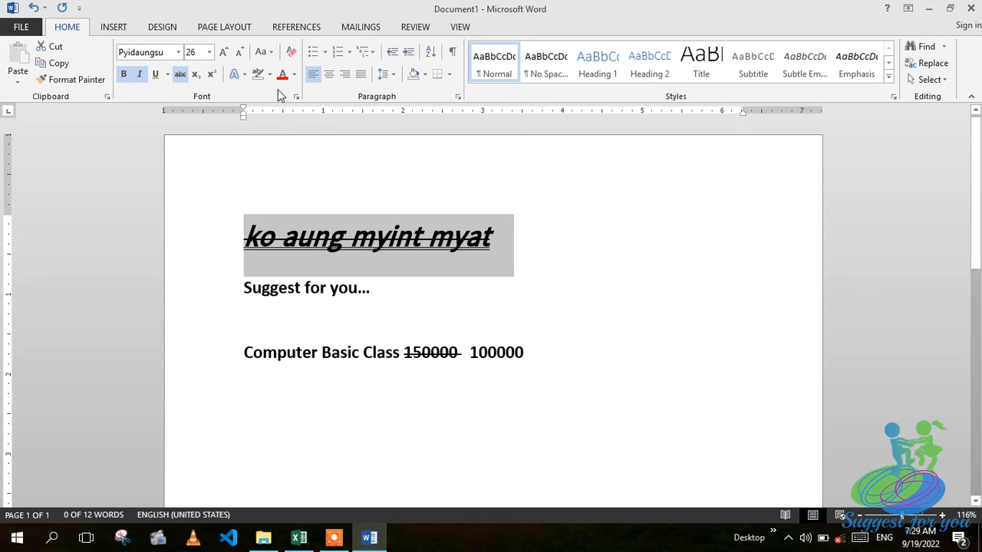
pyautogui.click(263, 57)
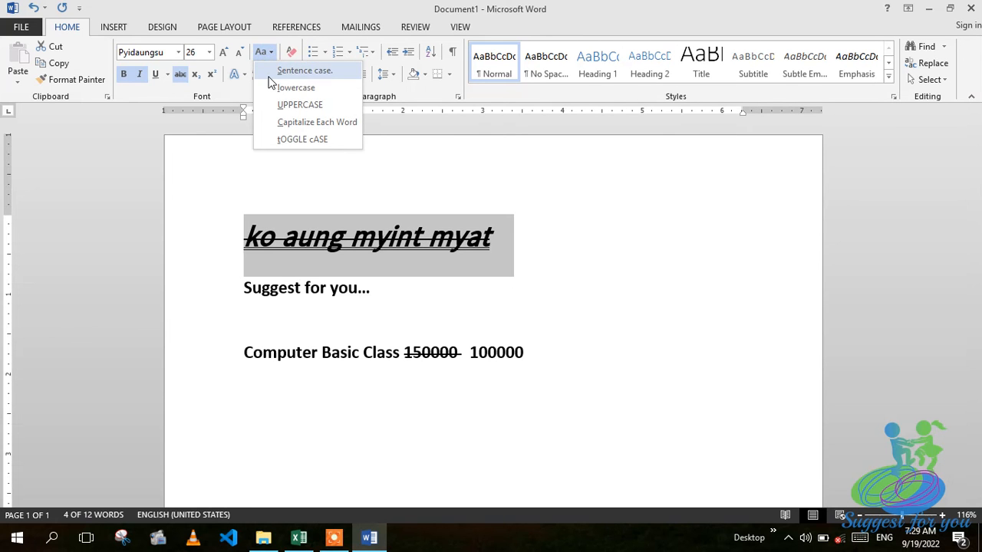
pyautogui.click(267, 75)
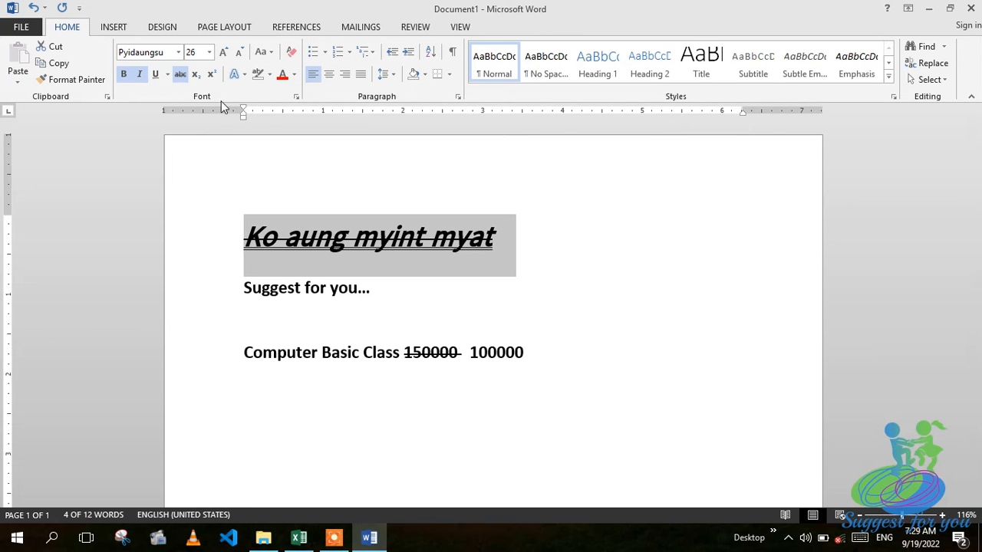
# Give the name heading a blue outlined text effect.
pyautogui.click(245, 78)
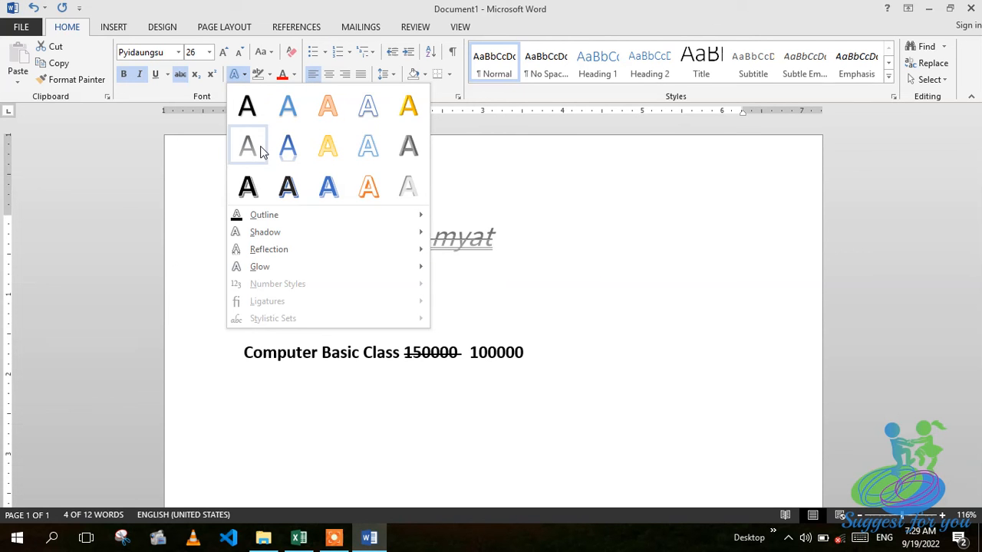
pyautogui.click(260, 151)
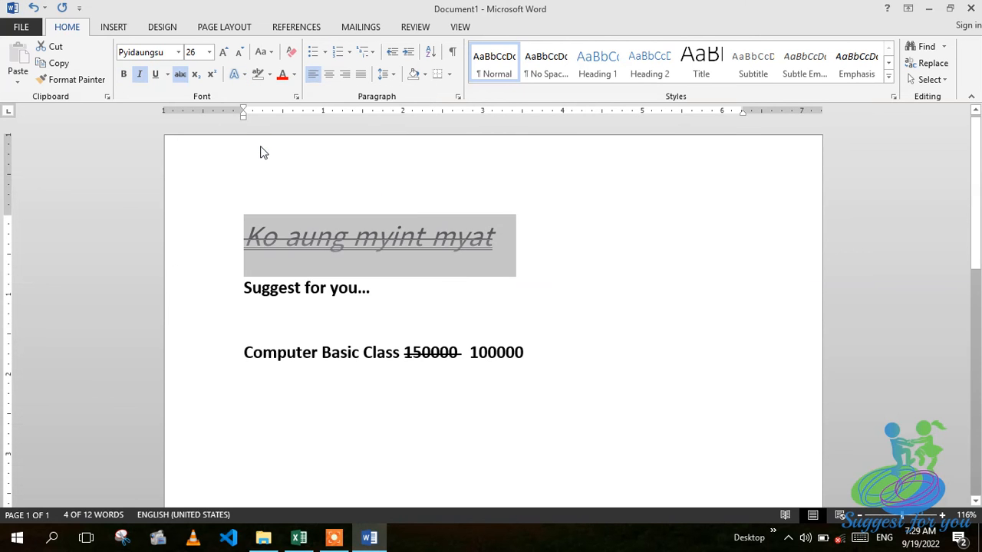
pyautogui.click(241, 75)
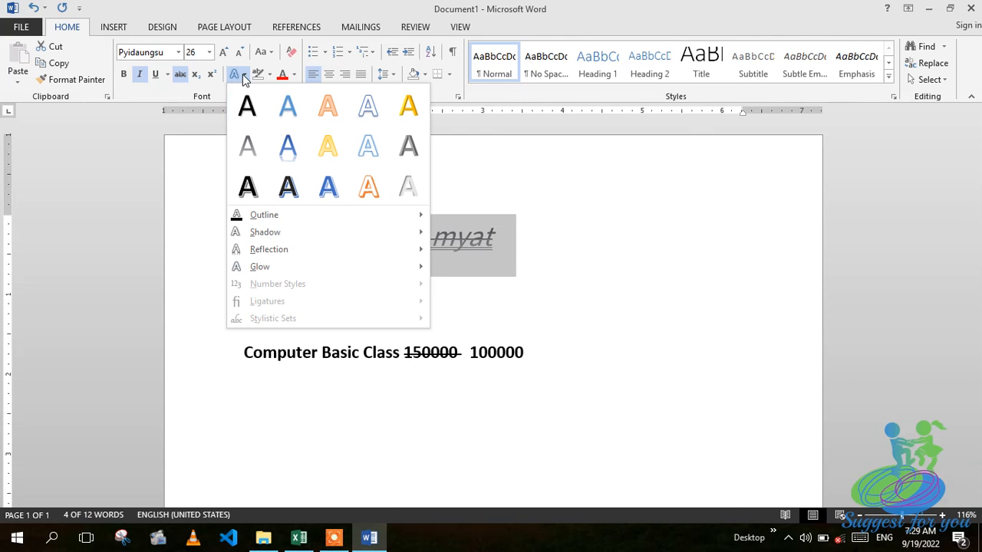
pyautogui.click(328, 188)
pyautogui.click(567, 198)
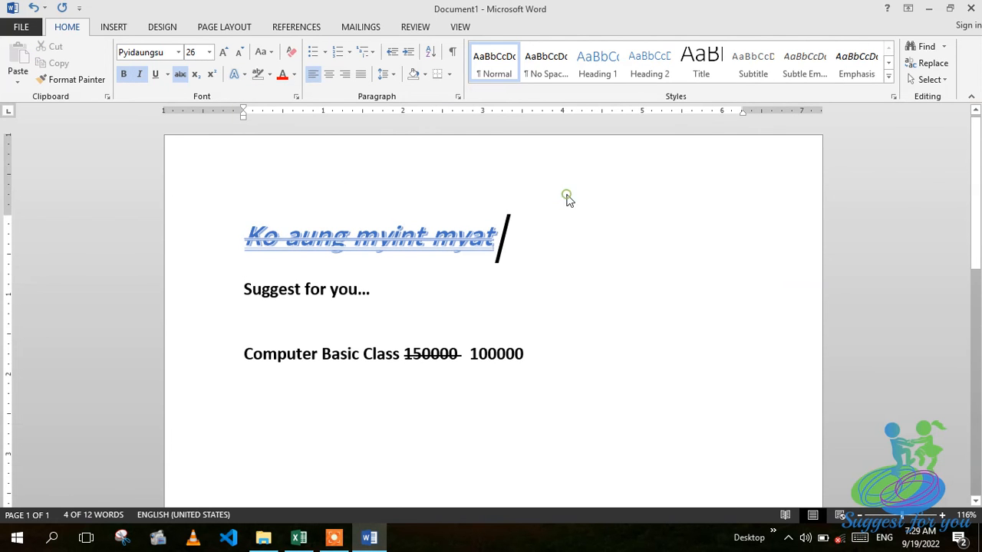
pyautogui.click(177, 71)
# Remove the strikethrough and set the heading's underline to None.
pyautogui.moveTo(241, 230); pyautogui.dragTo(531, 241)
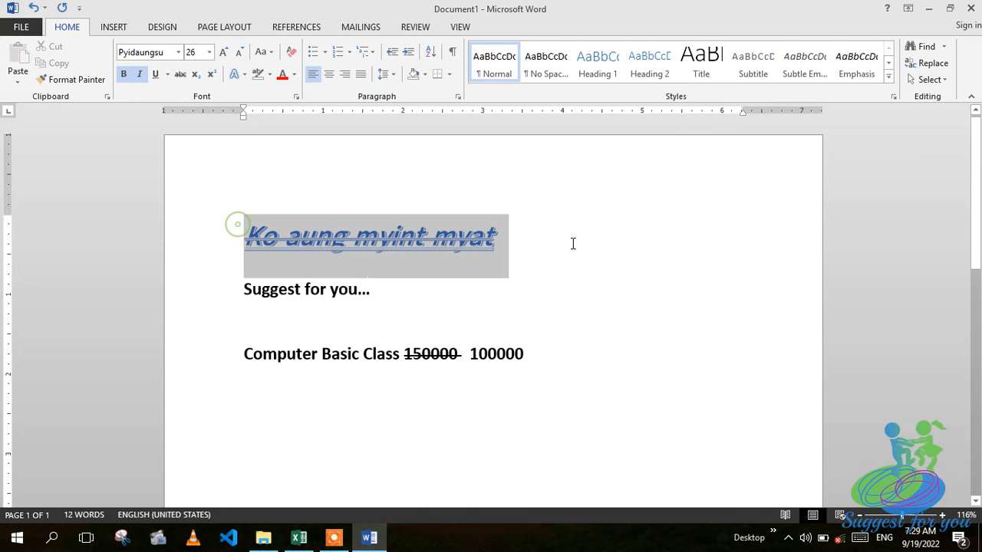
pyautogui.click(180, 73)
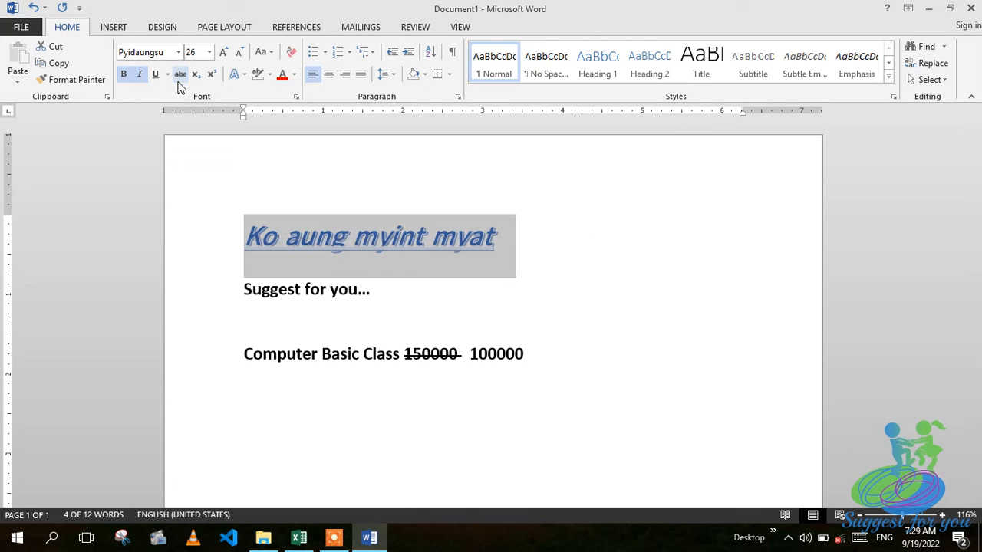
pyautogui.click(155, 76)
pyautogui.click(160, 76)
pyautogui.click(162, 76)
pyautogui.click(167, 75)
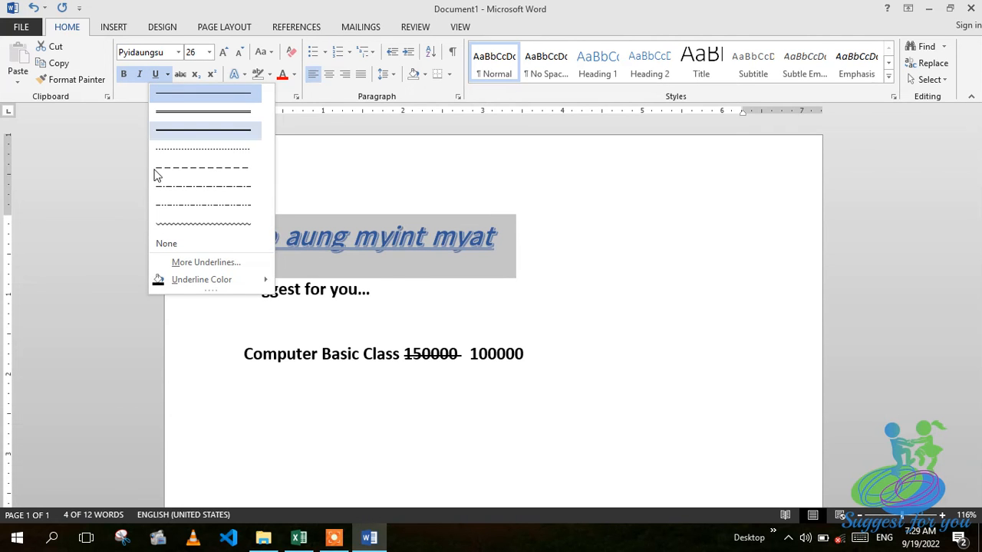
pyautogui.click(168, 243)
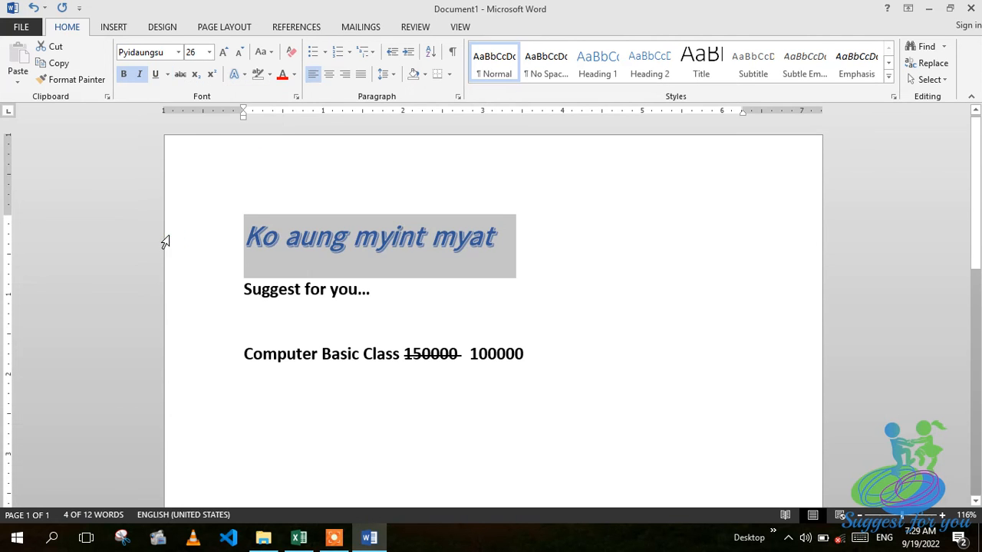
pyautogui.click(282, 175)
pyautogui.click(335, 166)
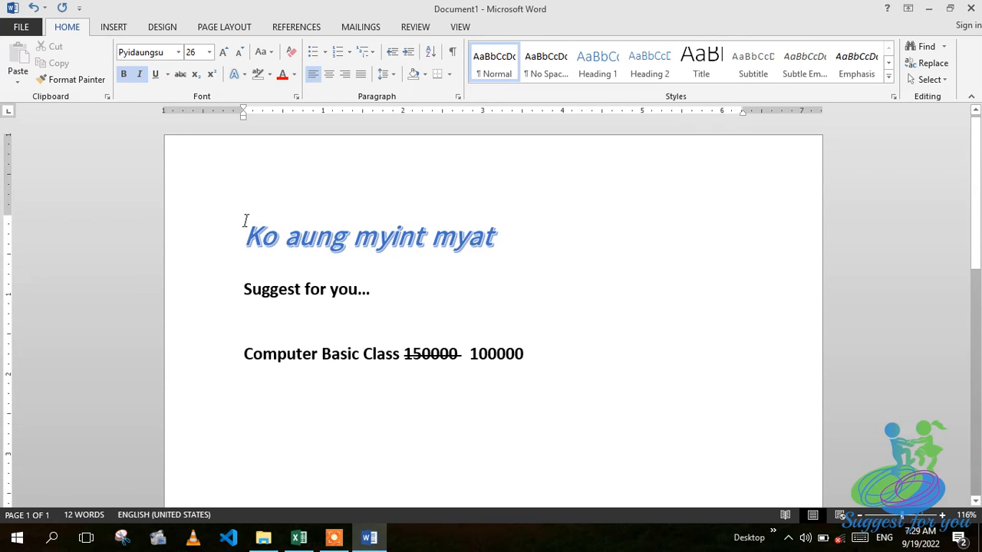
pyautogui.click(240, 76)
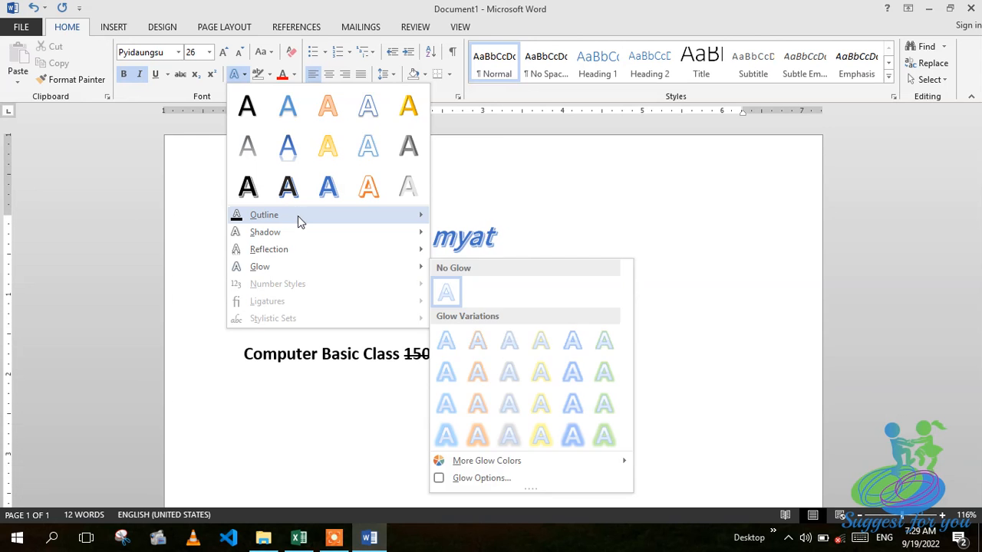
# Give the name heading an inner shadow and a glow text effect.
pyautogui.moveTo(297, 239)
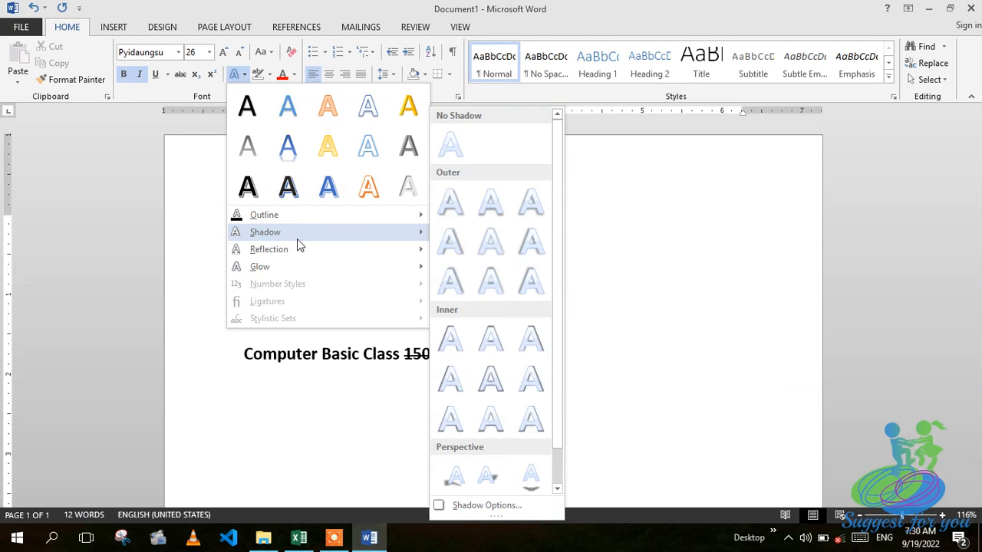
pyautogui.click(469, 338)
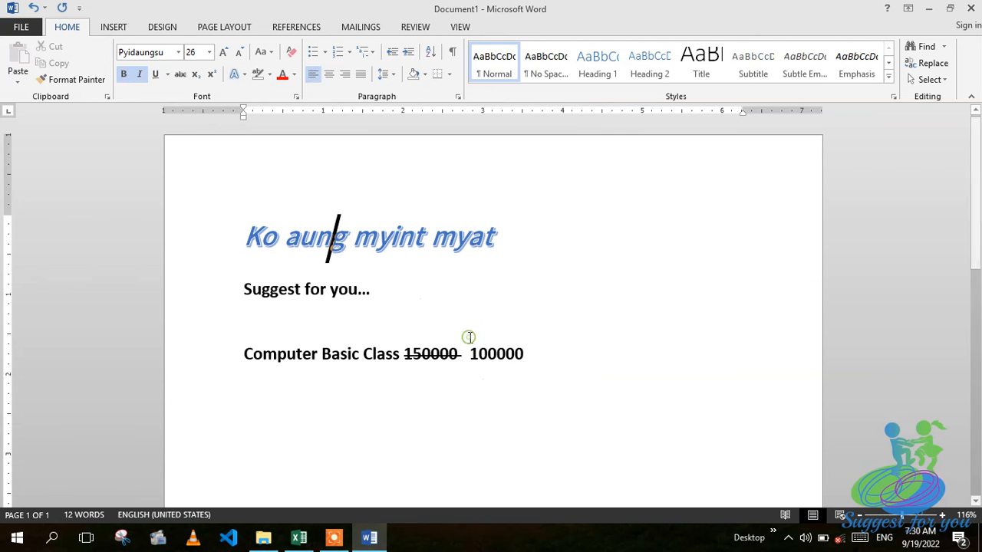
pyautogui.click(242, 76)
pyautogui.moveTo(320, 248)
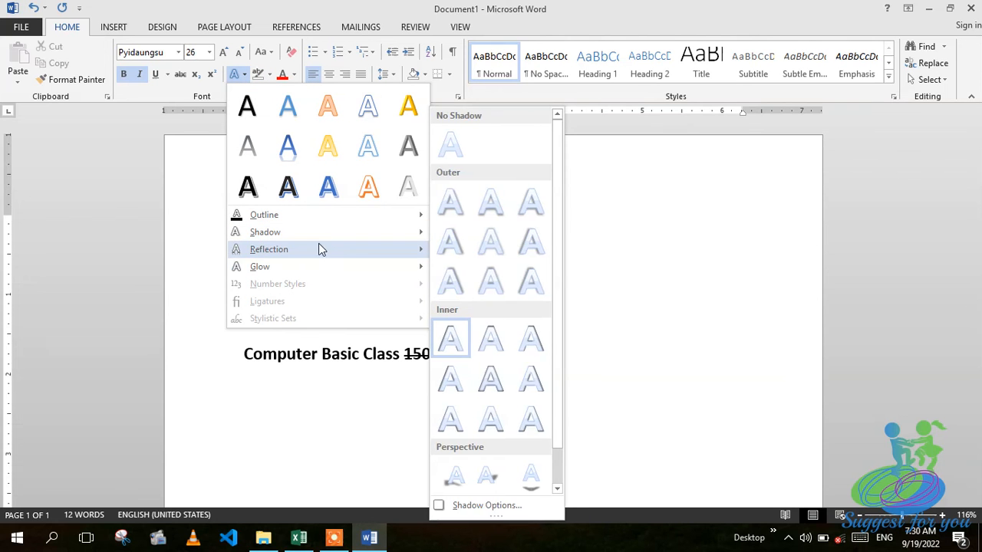
pyautogui.moveTo(277, 271)
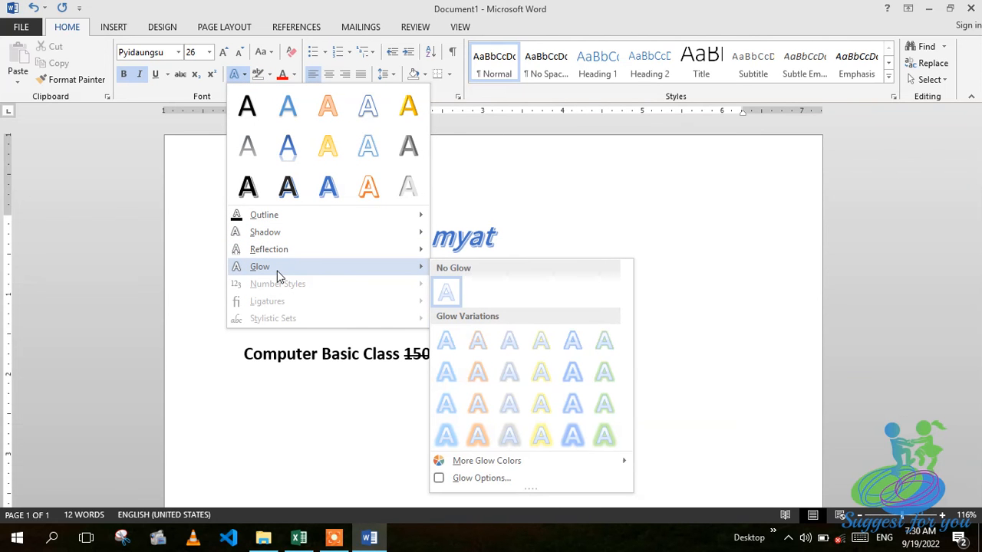
pyautogui.click(503, 407)
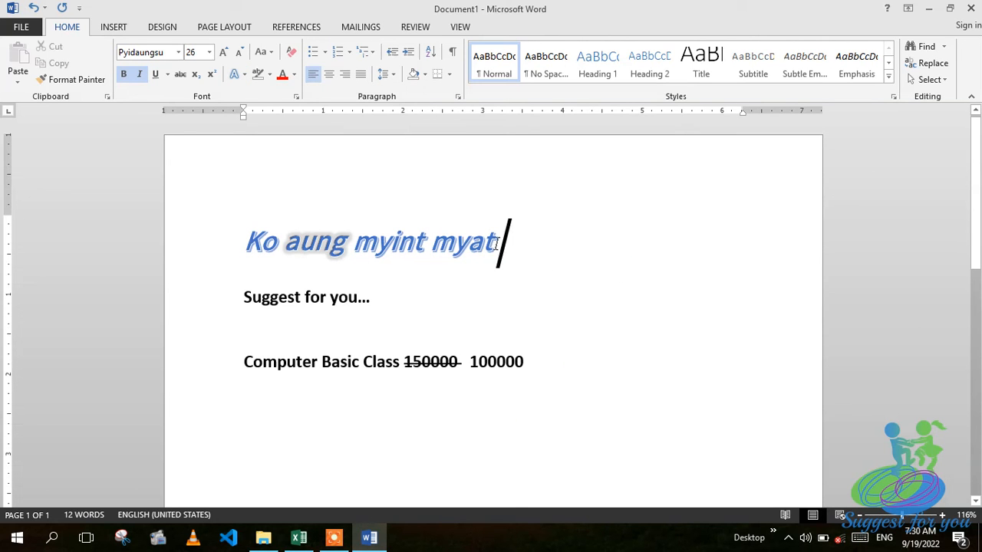
# Apply the third-row light-blue shadowed Text Effects style to the whole name heading.
pyautogui.click(235, 73)
pyautogui.click(368, 187)
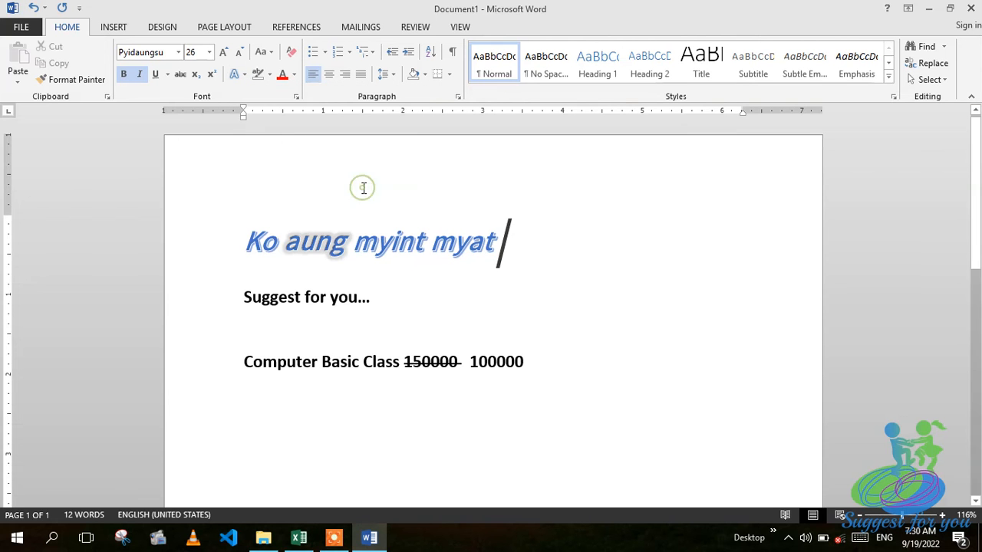
pyautogui.tripleClick(447, 259)
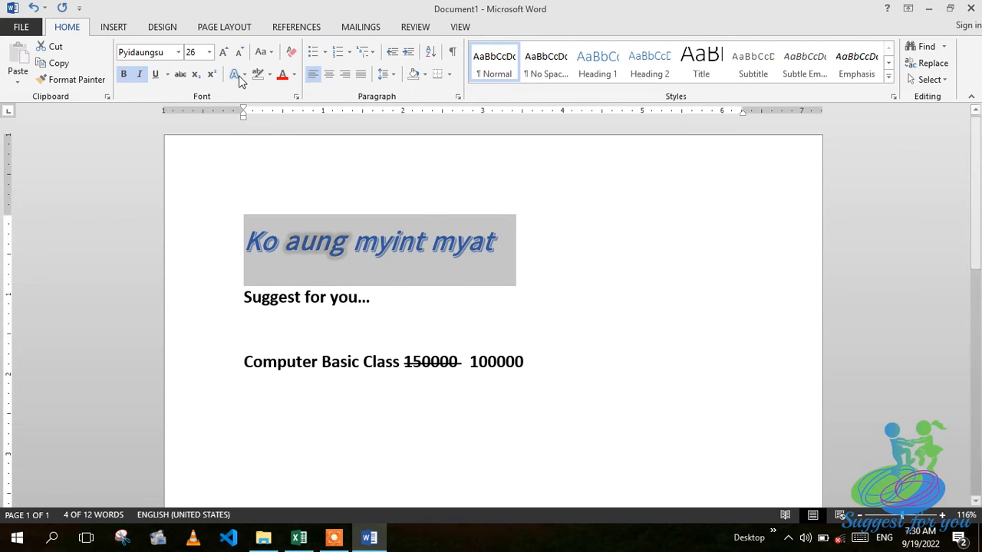
pyautogui.click(238, 75)
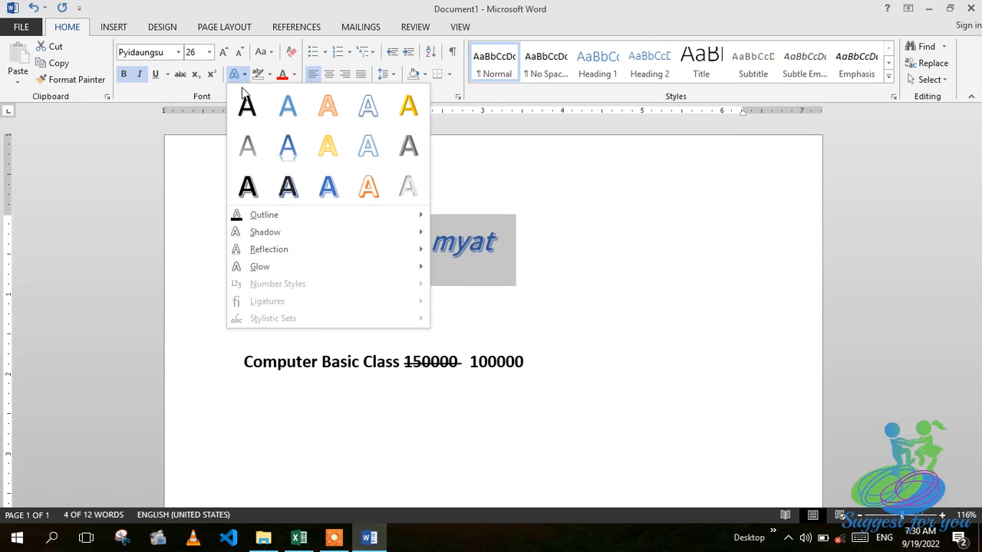
pyautogui.click(339, 196)
pyautogui.click(676, 243)
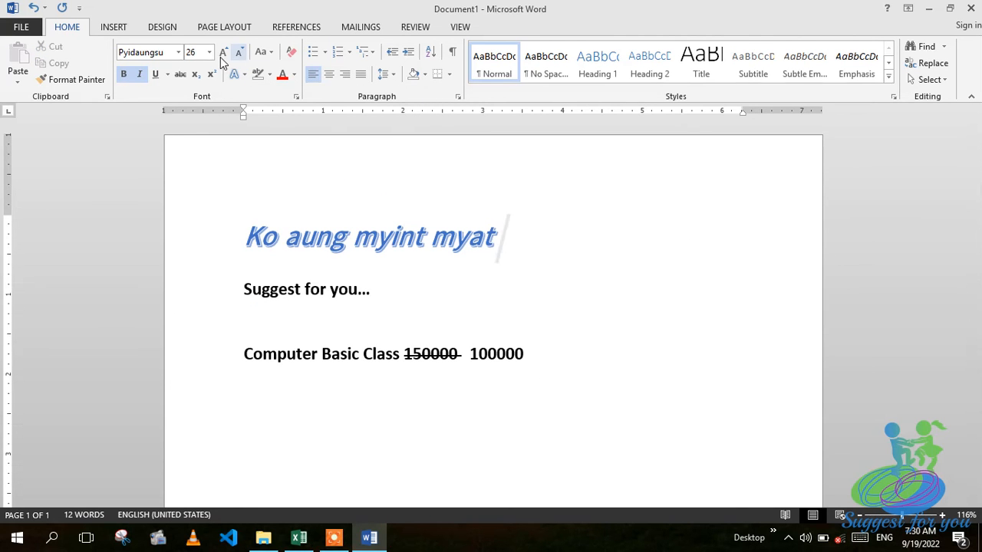
# Shrink the name heading from 26 to 20 pt with Shrink Font.
pyautogui.click(240, 52)
pyautogui.click(239, 52)
pyautogui.moveTo(250, 223); pyautogui.dragTo(574, 240)
pyautogui.click(239, 54)
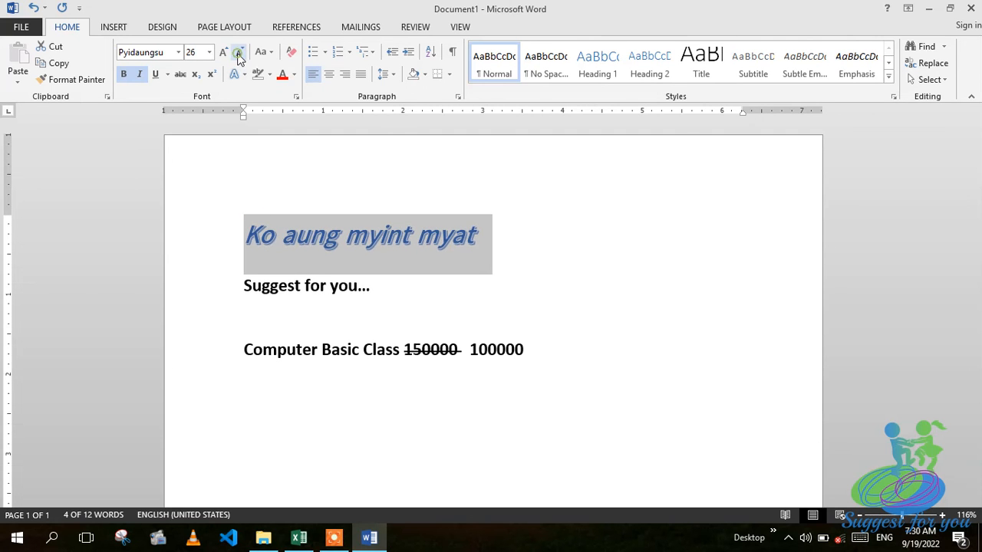
pyautogui.click(240, 54)
pyautogui.click(240, 54)
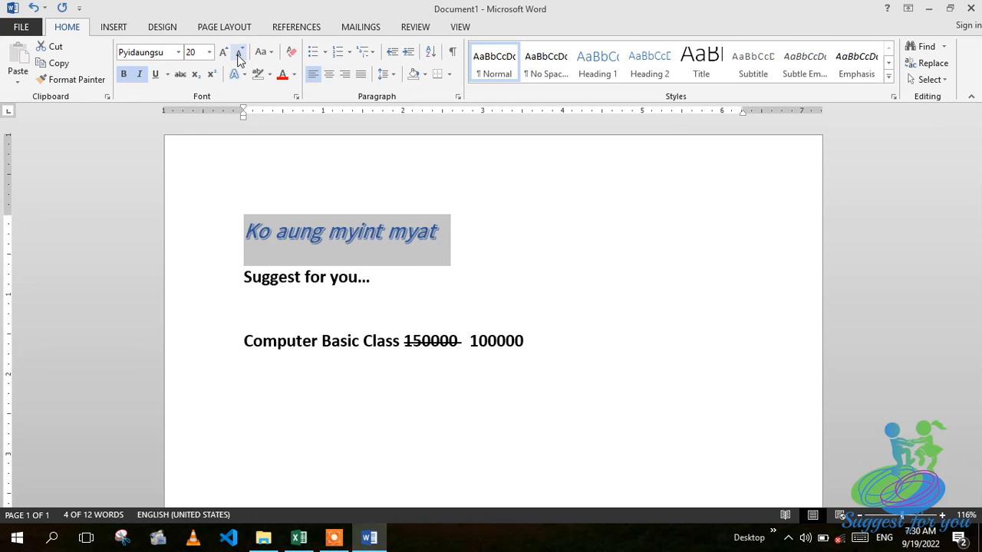
# Shrink the heading to 16 pt, then grow it up to 48 pt, leaving its case unchanged.
pyautogui.click(237, 54)
pyautogui.click(237, 55)
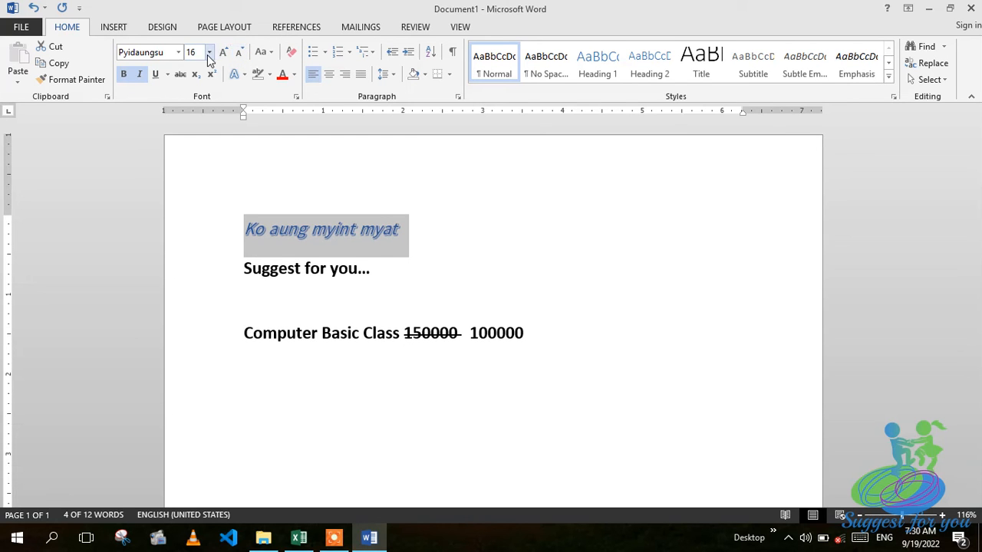
pyautogui.click(224, 53)
pyautogui.click(224, 53)
pyautogui.click(224, 53)
pyautogui.click(224, 53)
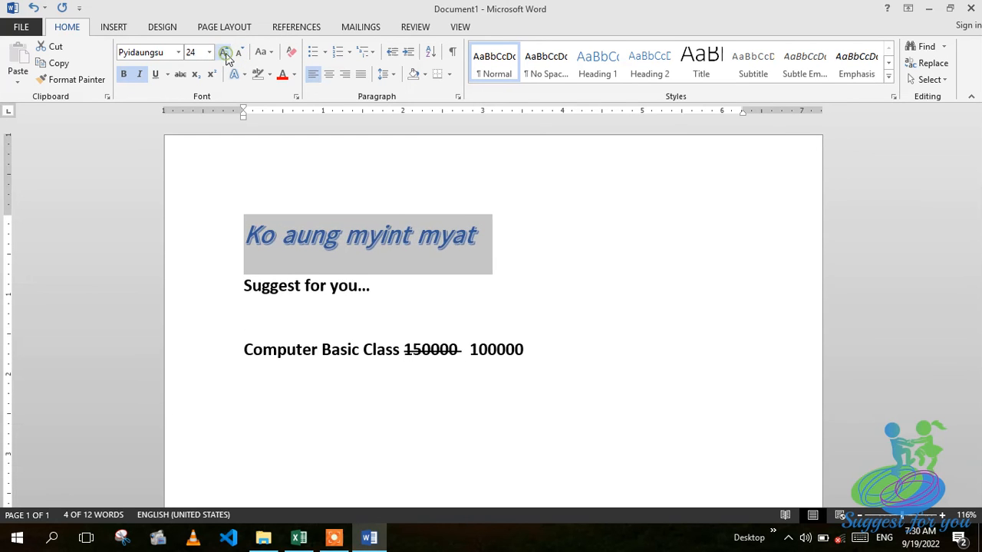
pyautogui.click(225, 53)
pyautogui.click(226, 58)
pyautogui.click(226, 59)
pyautogui.click(227, 59)
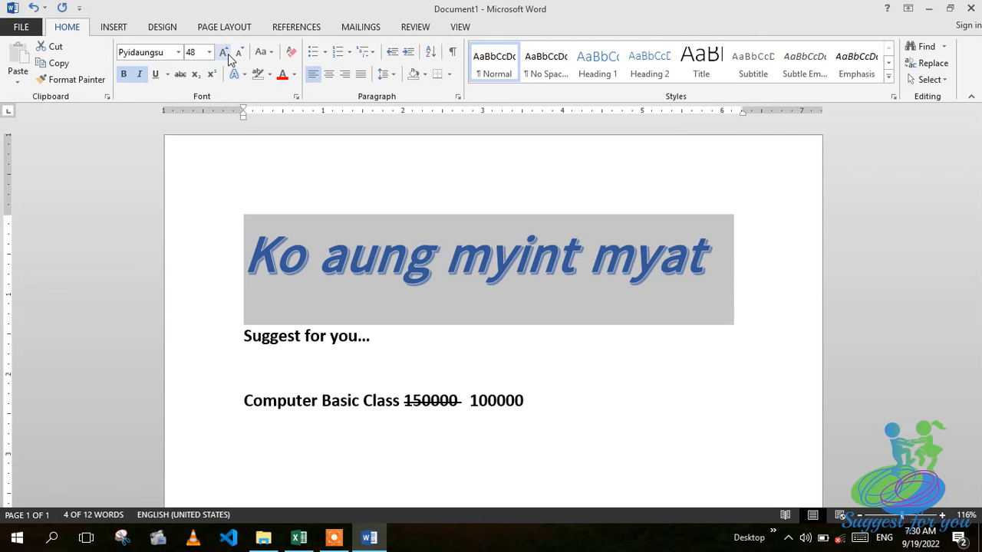
pyautogui.click(273, 53)
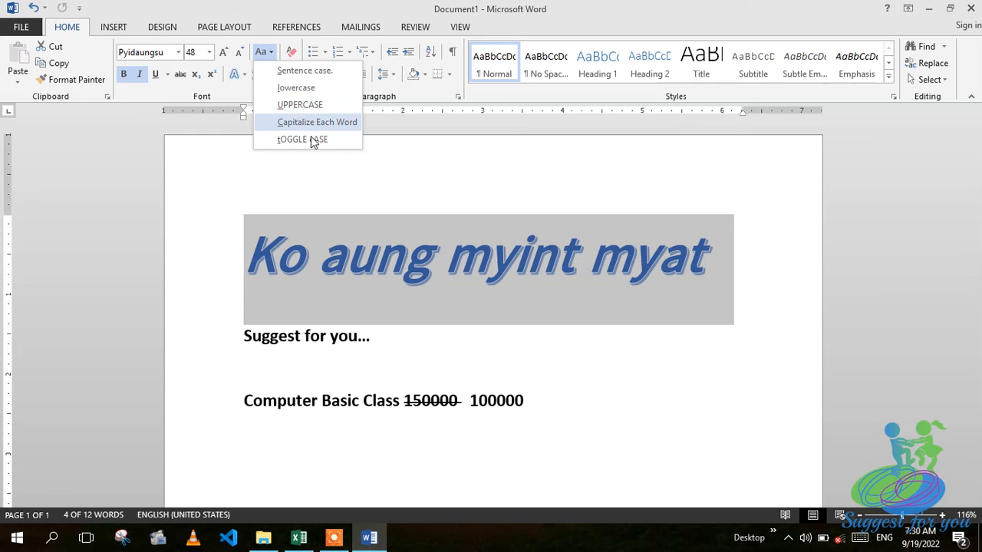
pyautogui.click(403, 188)
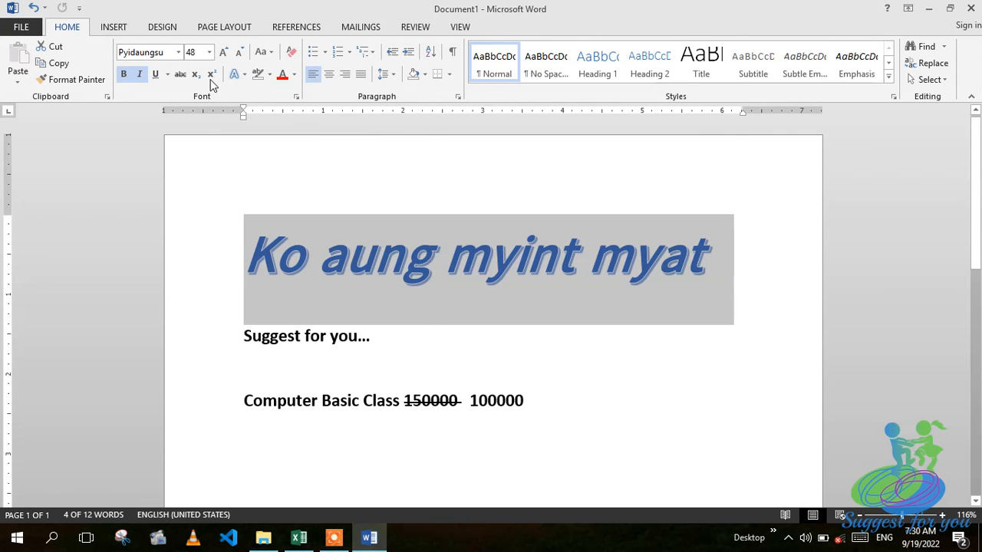
# Apply the black-with-blue-shadow text effect and set the heading font colour to black.
pyautogui.click(245, 76)
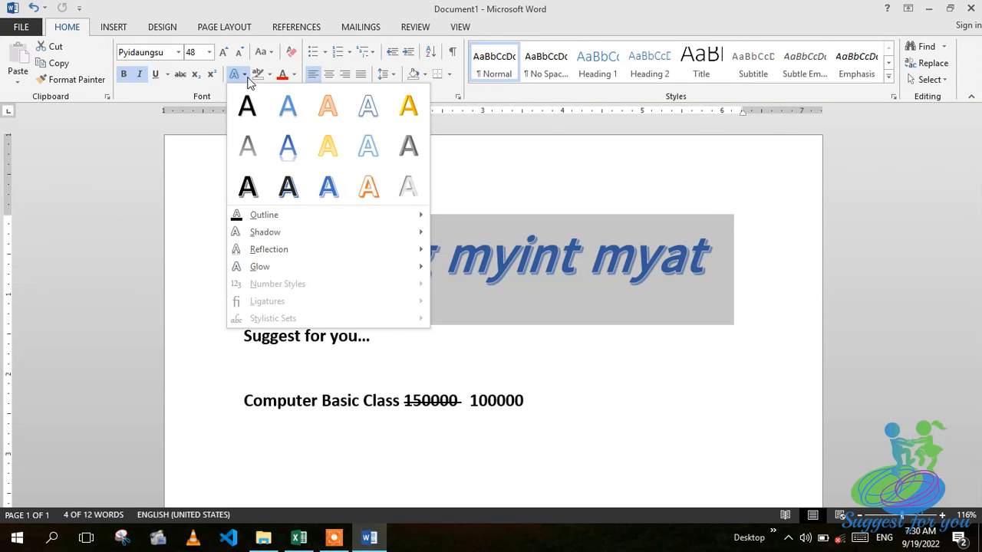
pyautogui.click(292, 192)
pyautogui.click(581, 191)
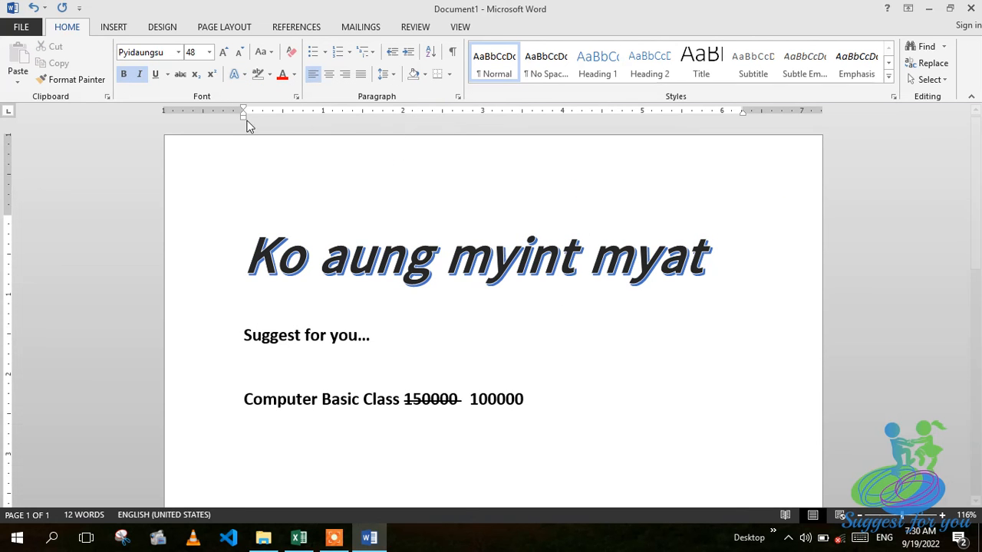
pyautogui.moveTo(241, 229); pyautogui.dragTo(658, 243)
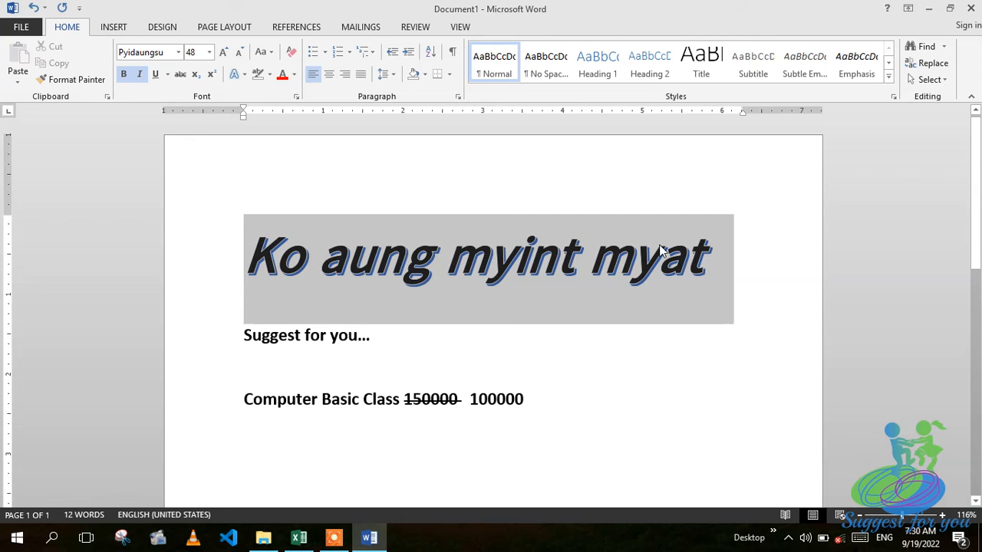
pyautogui.click(294, 74)
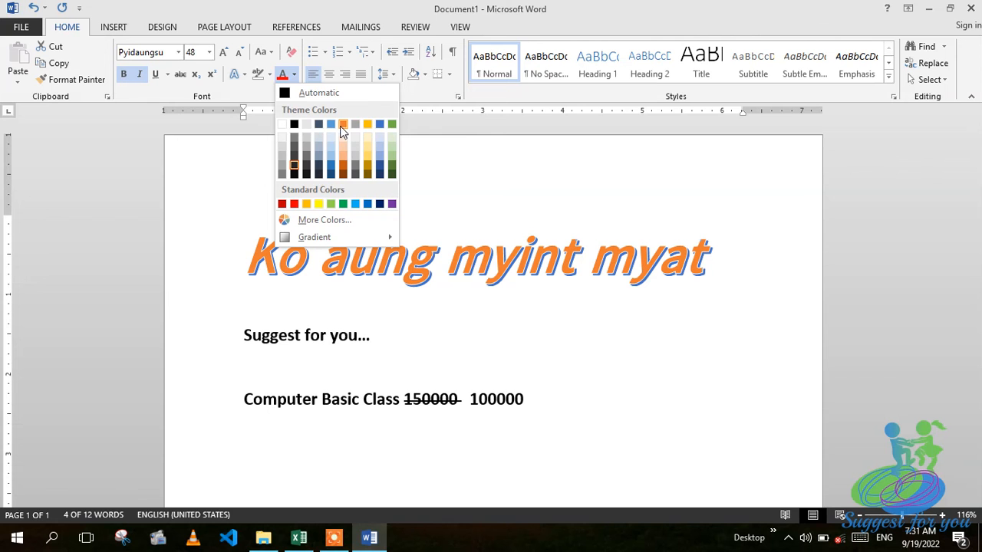
pyautogui.click(311, 177)
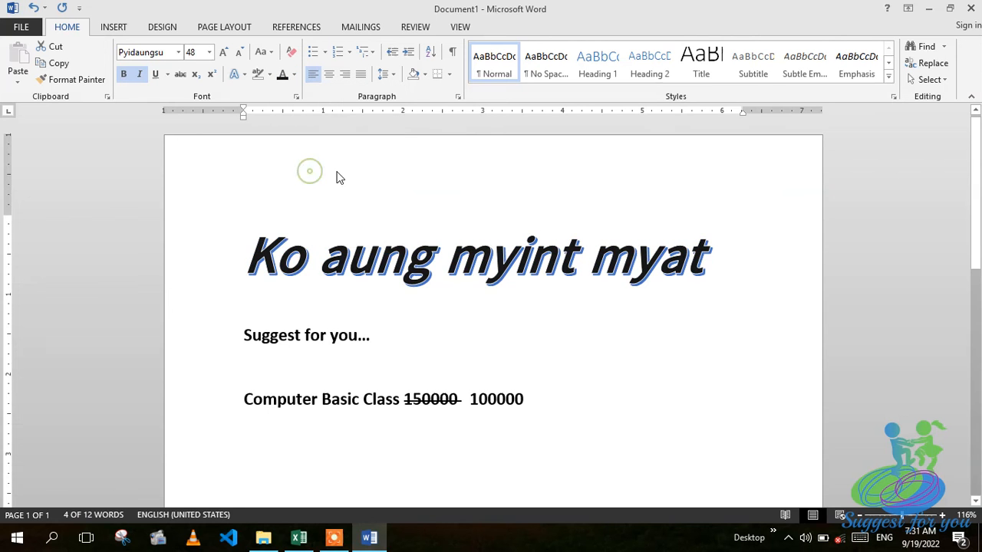
# Try a yellow highlight on the heading's first word, then highlight the whole heading red.
pyautogui.click(391, 175)
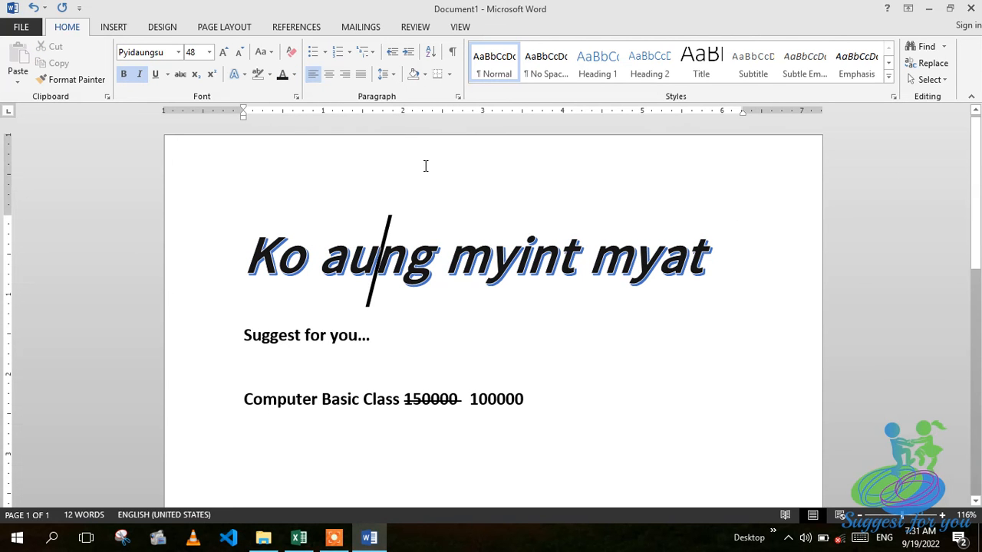
pyautogui.click(268, 75)
pyautogui.click(261, 95)
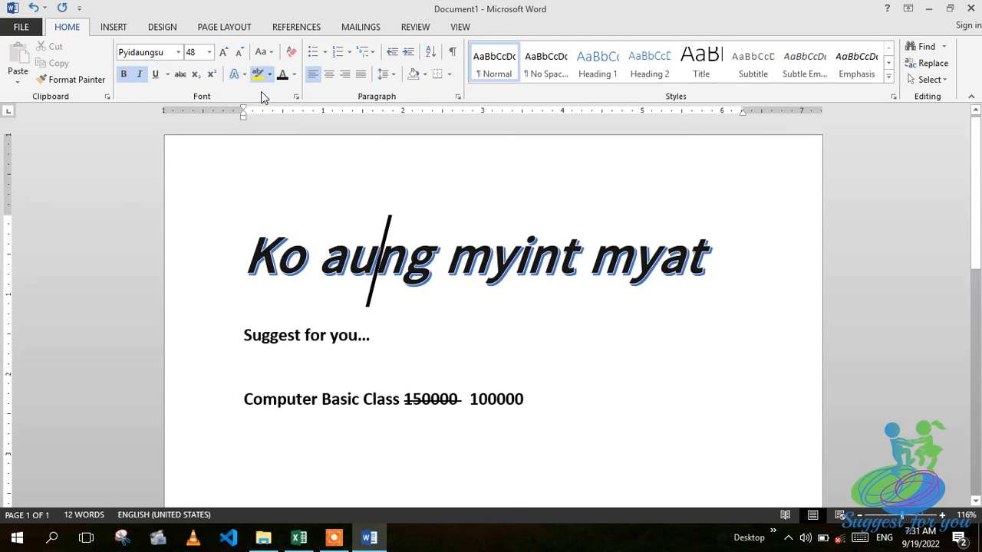
pyautogui.moveTo(247, 250); pyautogui.dragTo(307, 249)
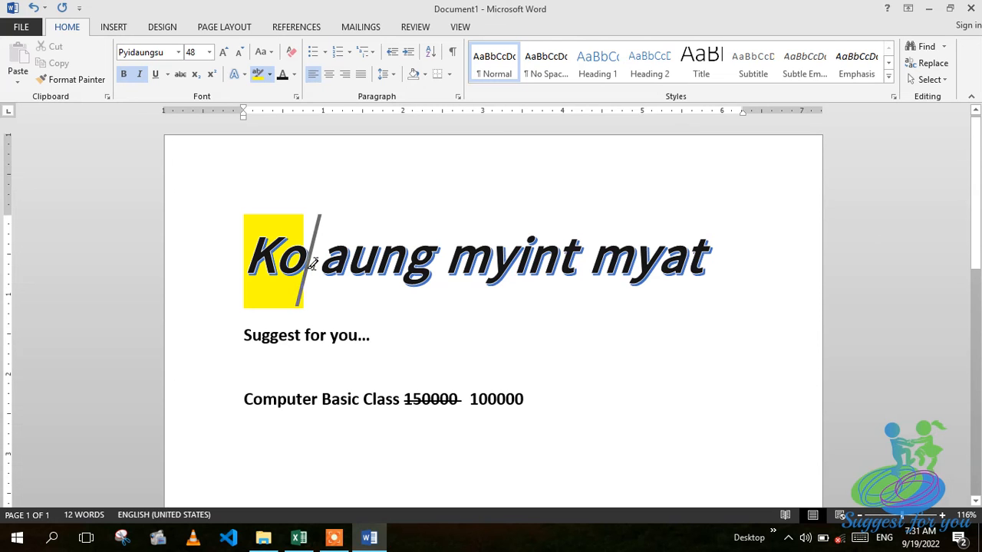
pyautogui.click(271, 76)
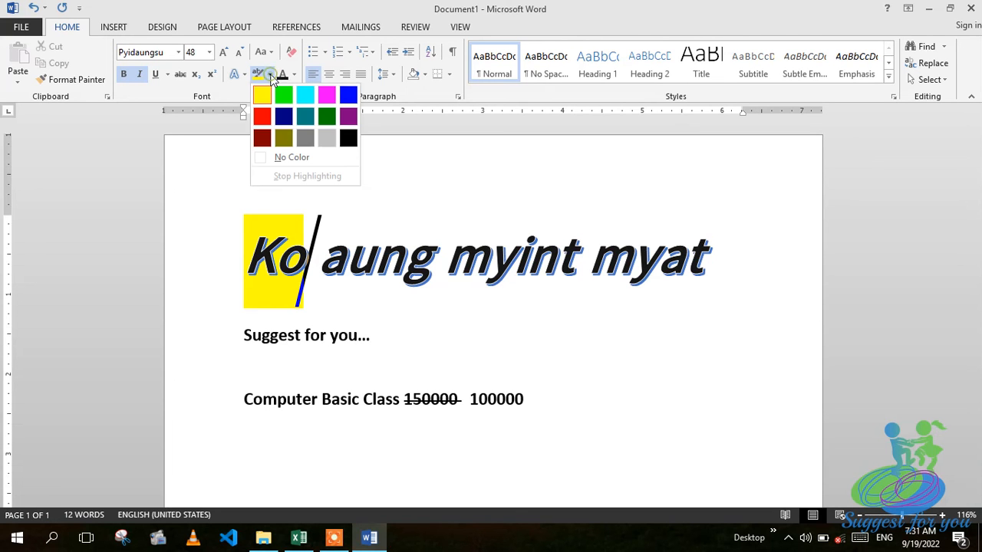
pyautogui.click(265, 116)
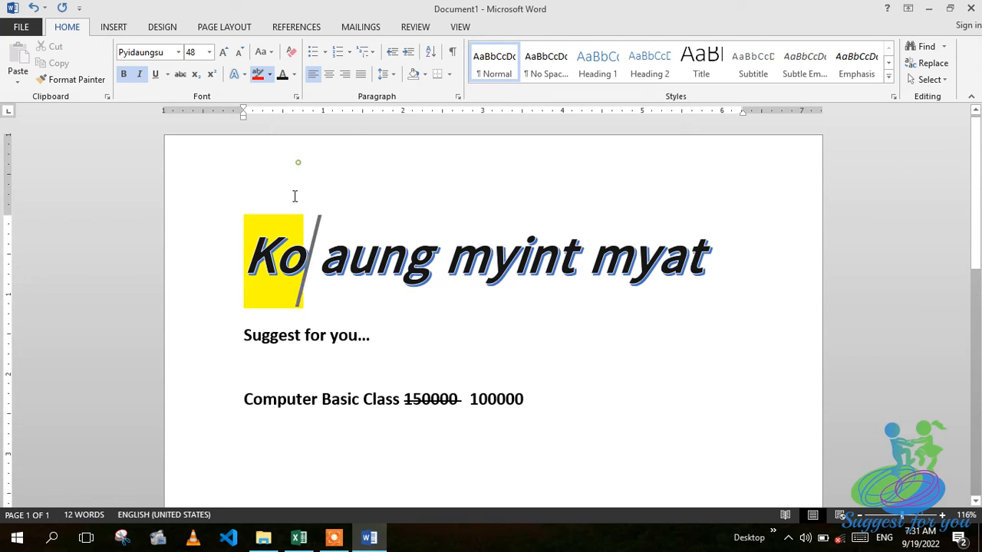
pyautogui.click(244, 249)
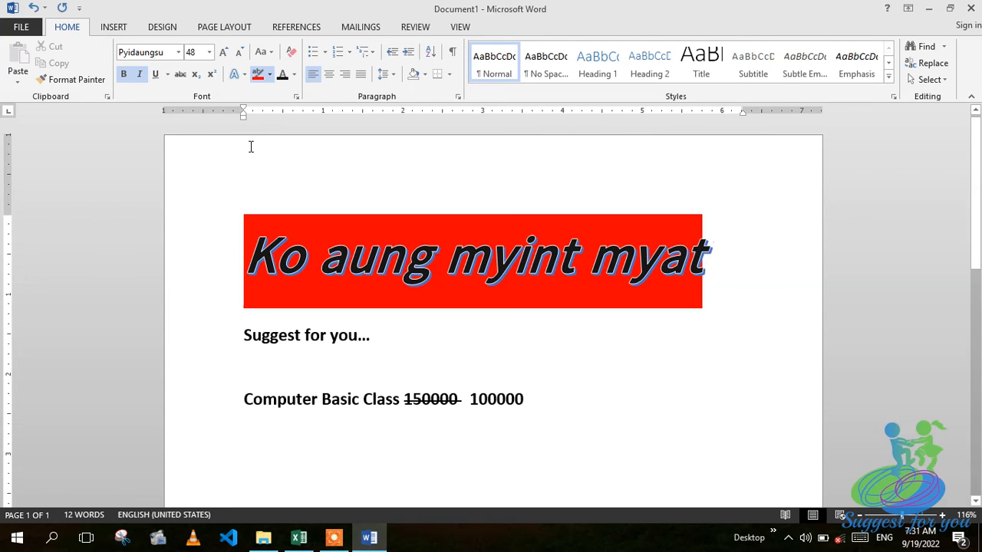
pyautogui.click(451, 177)
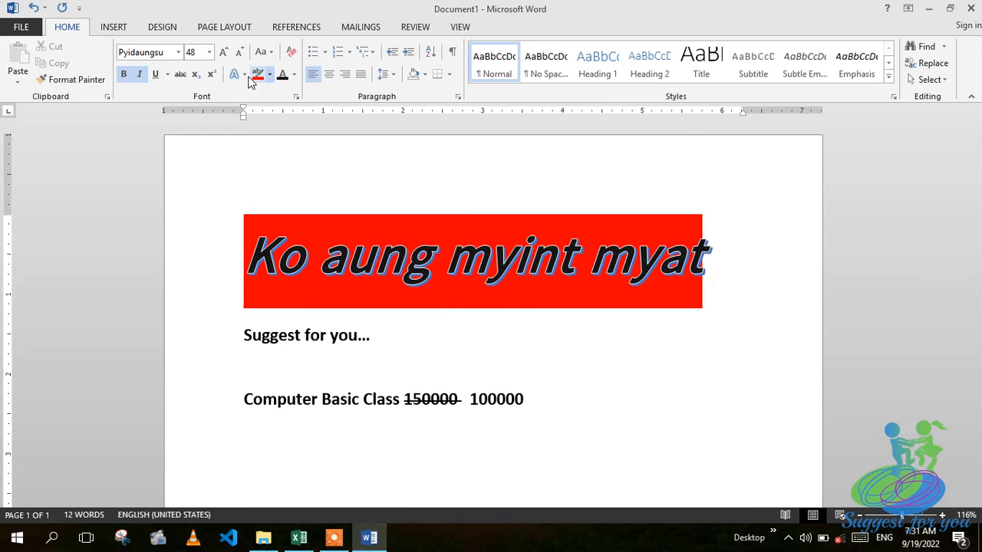
# Clear all text effects and formatting from the name heading.
pyautogui.click(286, 55)
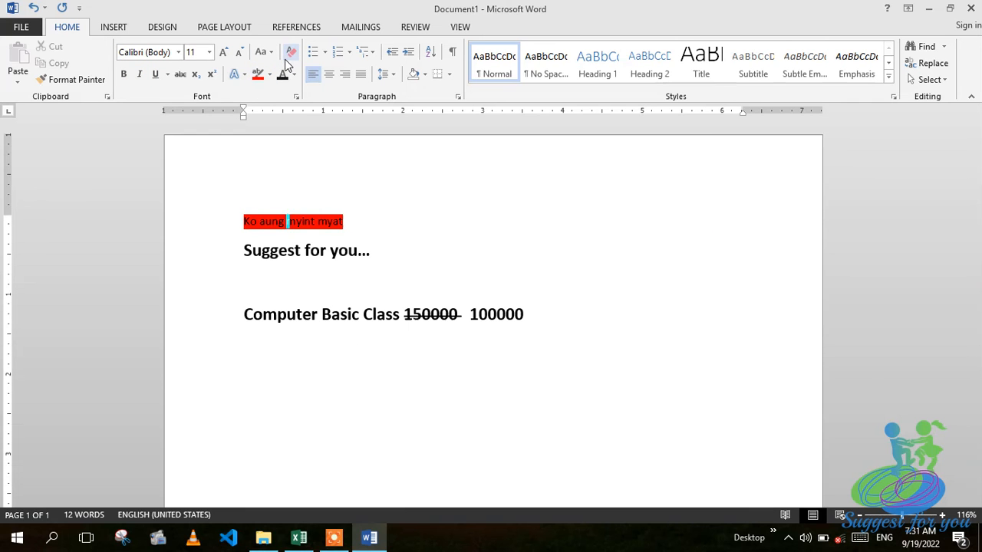
pyautogui.click(315, 223)
pyautogui.moveTo(359, 223); pyautogui.dragTo(217, 219)
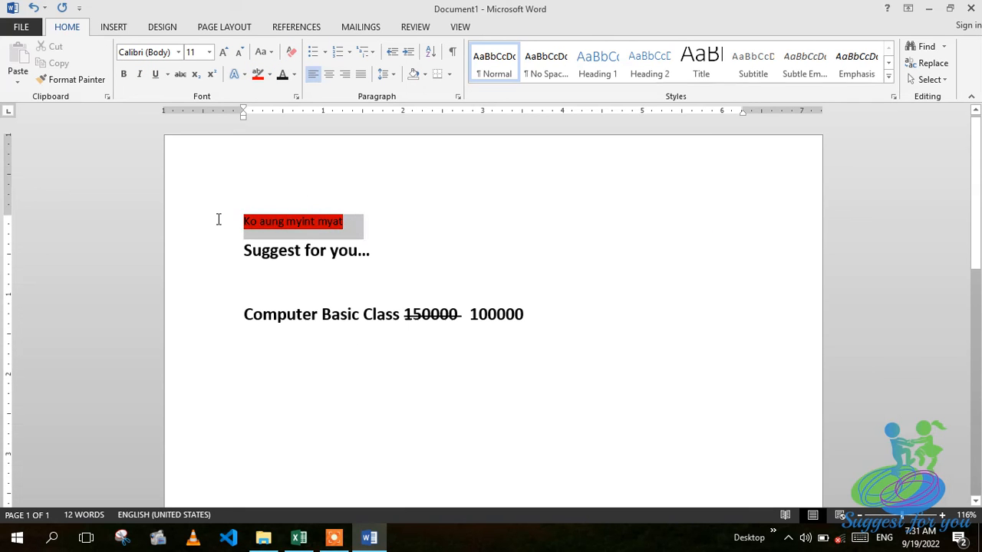
pyautogui.click(290, 52)
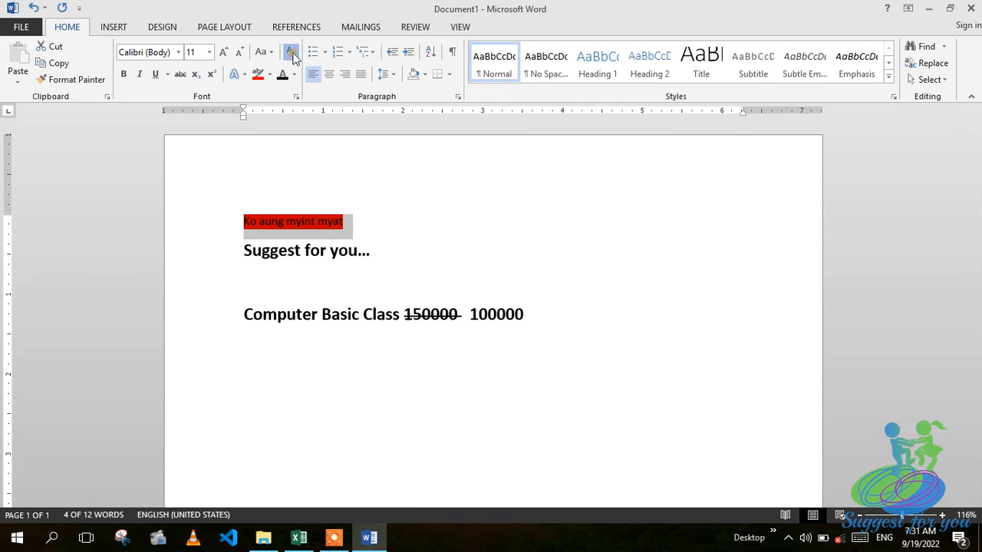
pyautogui.click(376, 214)
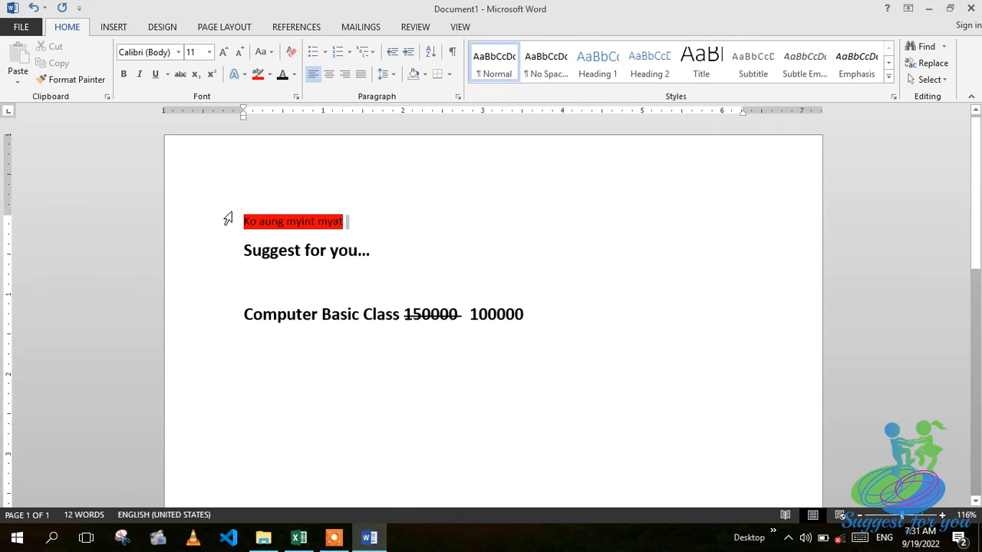
# Enlarge the red-highlighted name heading to 22 pt with four Grow Font steps.
pyautogui.click(229, 217)
pyautogui.click(223, 52)
pyautogui.click(223, 51)
pyautogui.click(223, 52)
pyautogui.click(223, 52)
pyautogui.click(223, 52)
pyautogui.click(223, 51)
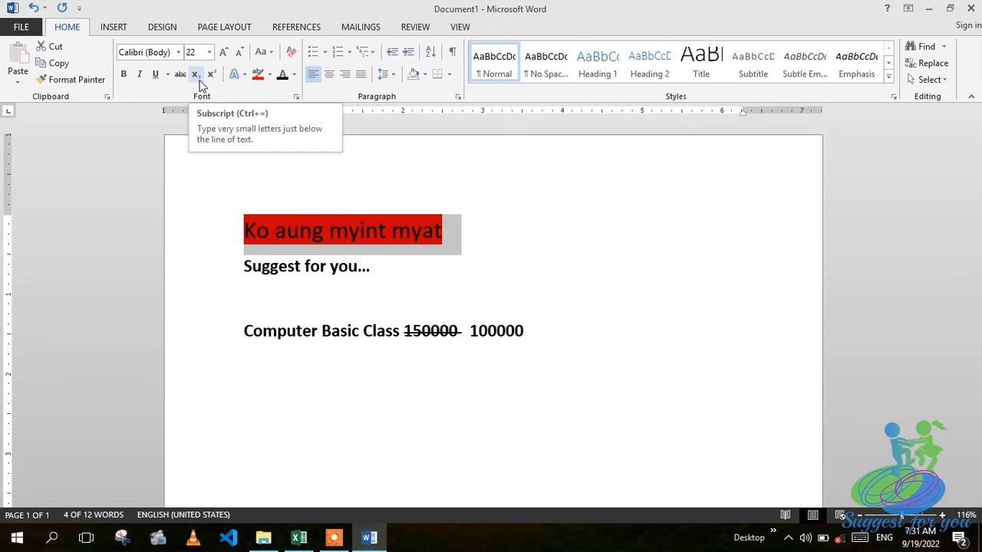
pyautogui.click(438, 277)
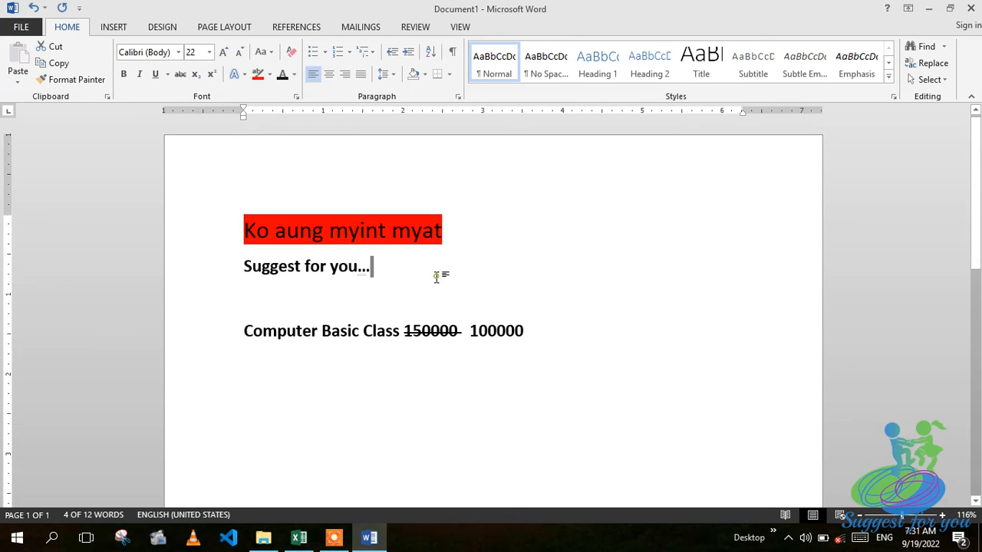
# Type 'H2O' on a new line under 'Suggest for you...', make the 2 subscript, and start another line.
pyautogui.press('Return')
pyautogui.press('Return')
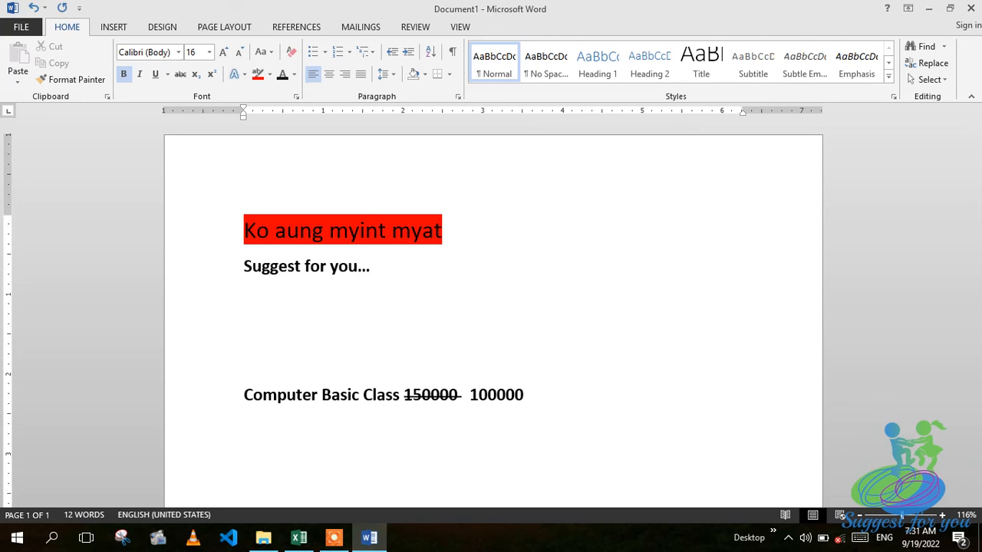
pyautogui.write('H2o')
pyautogui.press('BackSpace')
pyautogui.write('O')
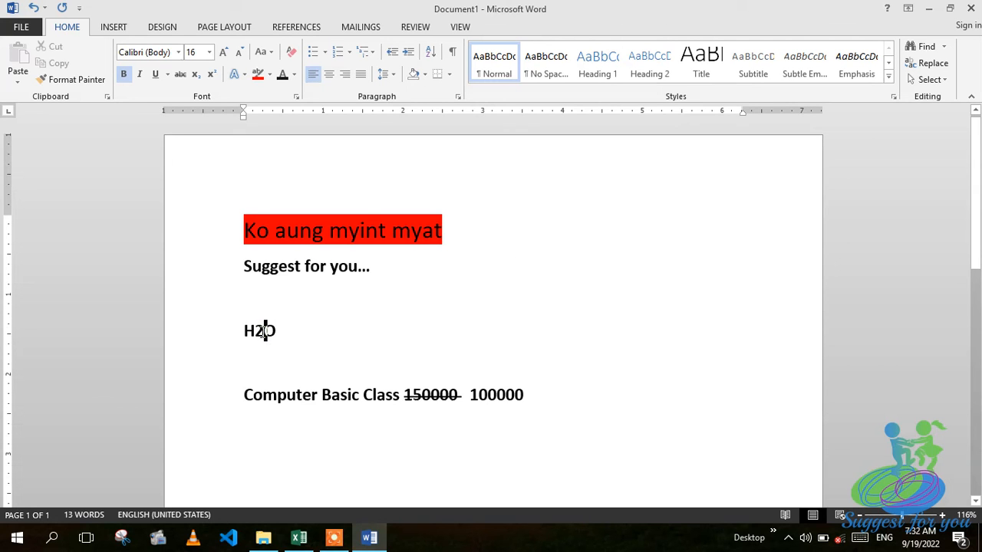
pyautogui.moveTo(265, 330); pyautogui.dragTo(252, 332)
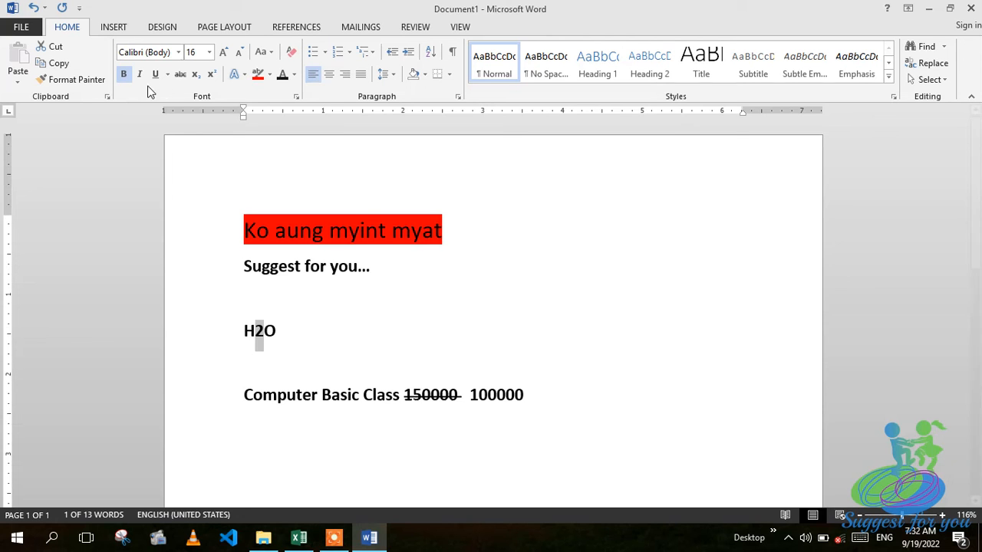
pyautogui.click(195, 76)
pyautogui.click(330, 352)
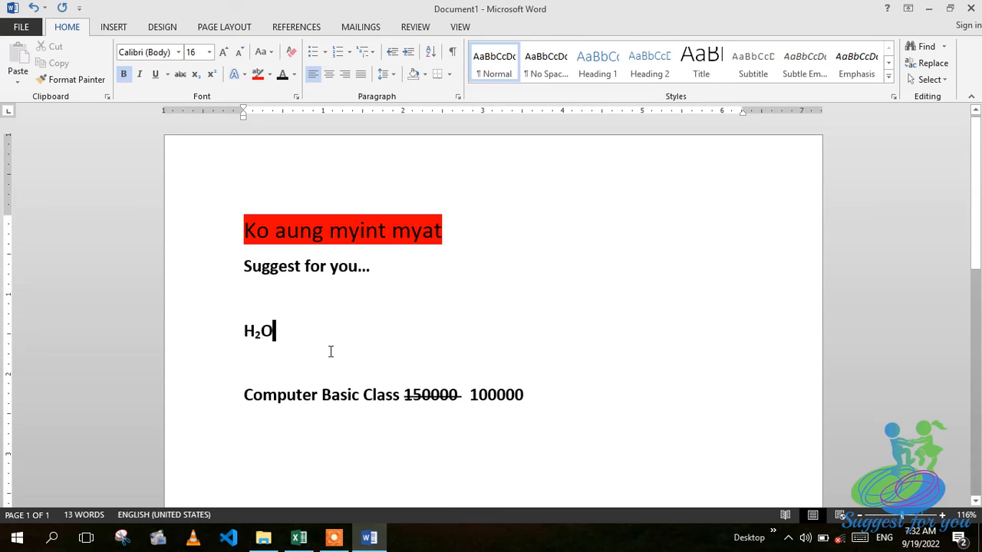
pyautogui.press('Return')
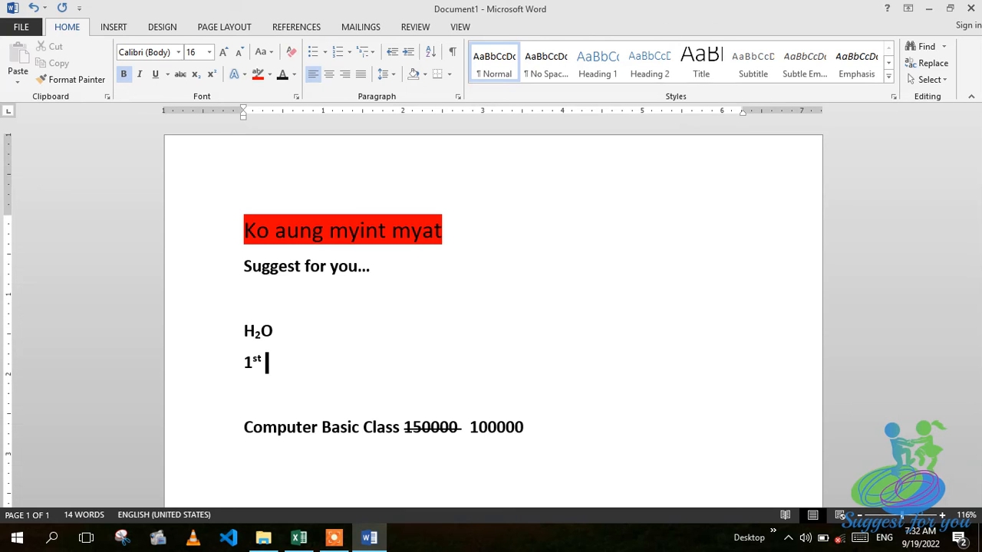
# Type a second '1st' line with 'st' raised as superscript, then start a new line.
pyautogui.press('Return')
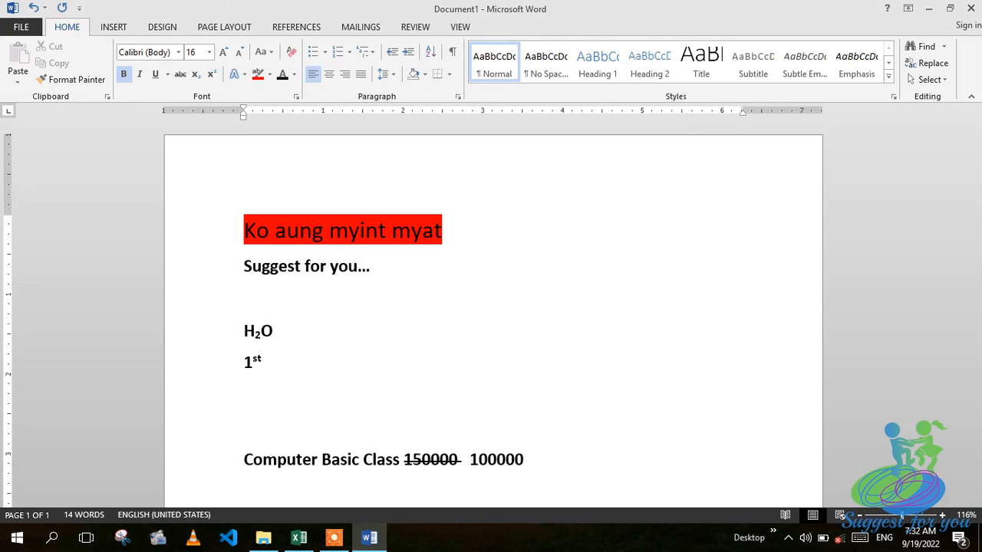
pyautogui.write('1st')
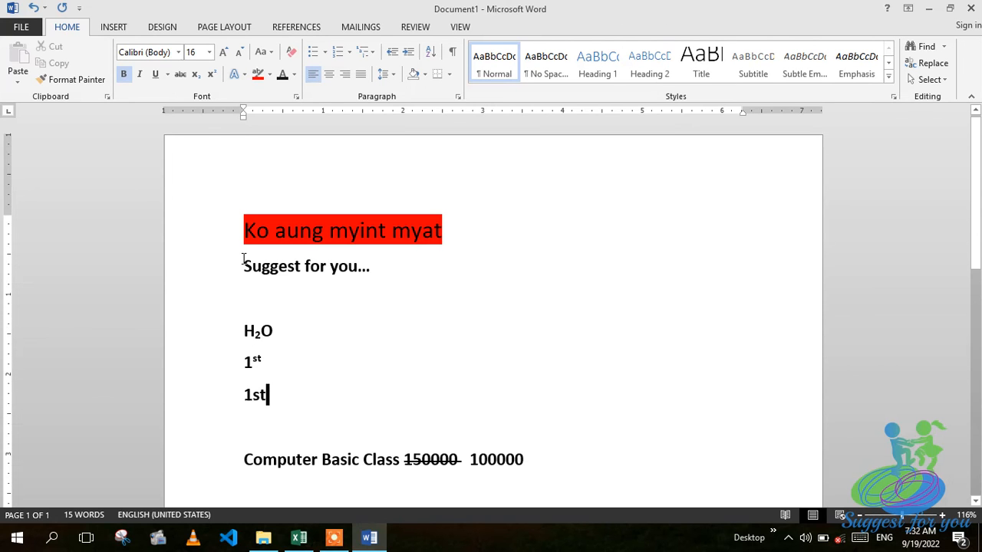
pyautogui.click(210, 75)
pyautogui.moveTo(279, 397); pyautogui.dragTo(254, 396)
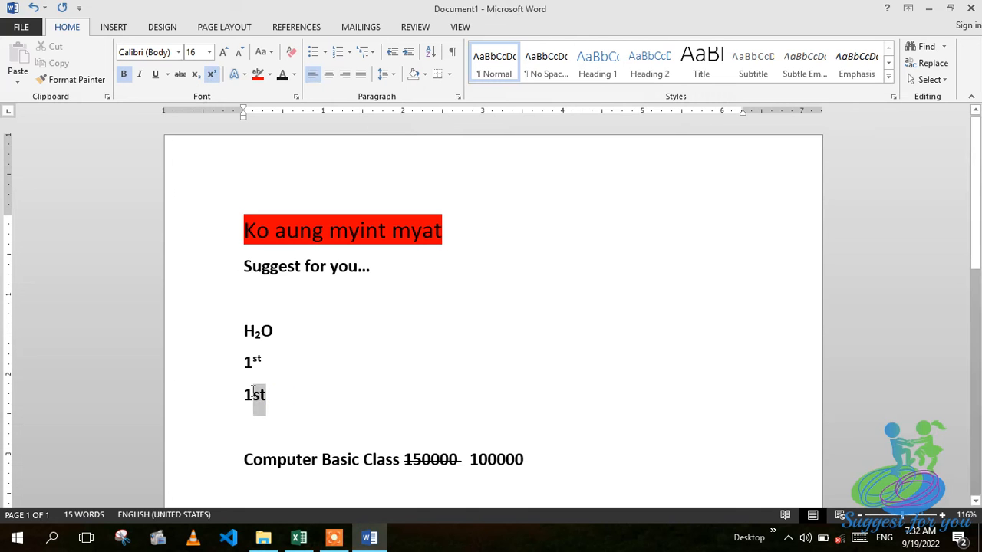
pyautogui.click(209, 74)
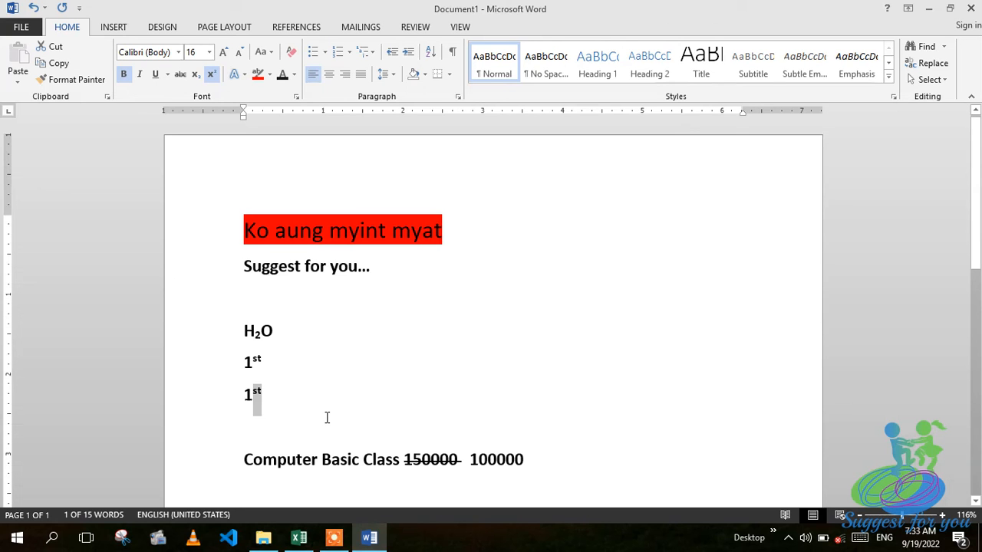
pyautogui.press('End')
pyautogui.press('Return')
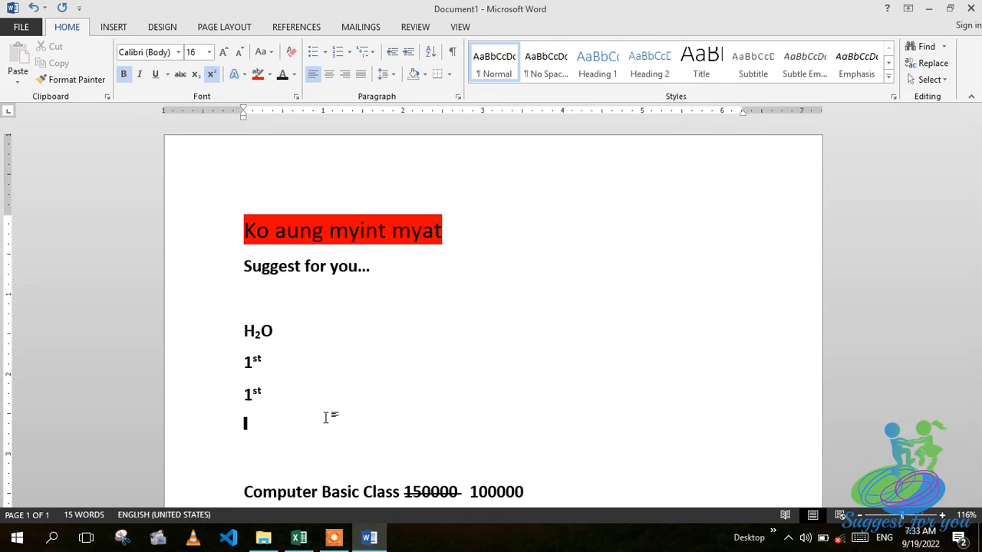
# Add a '2nd' line with 'nd' raised as superscript, then start a new line below it.
pyautogui.write('2nd')
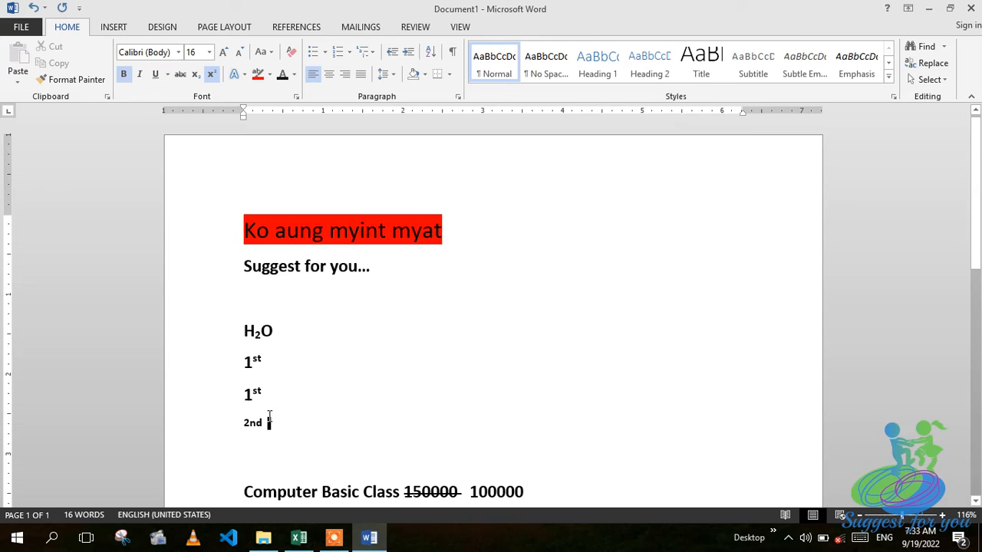
pyautogui.moveTo(263, 423); pyautogui.dragTo(250, 423)
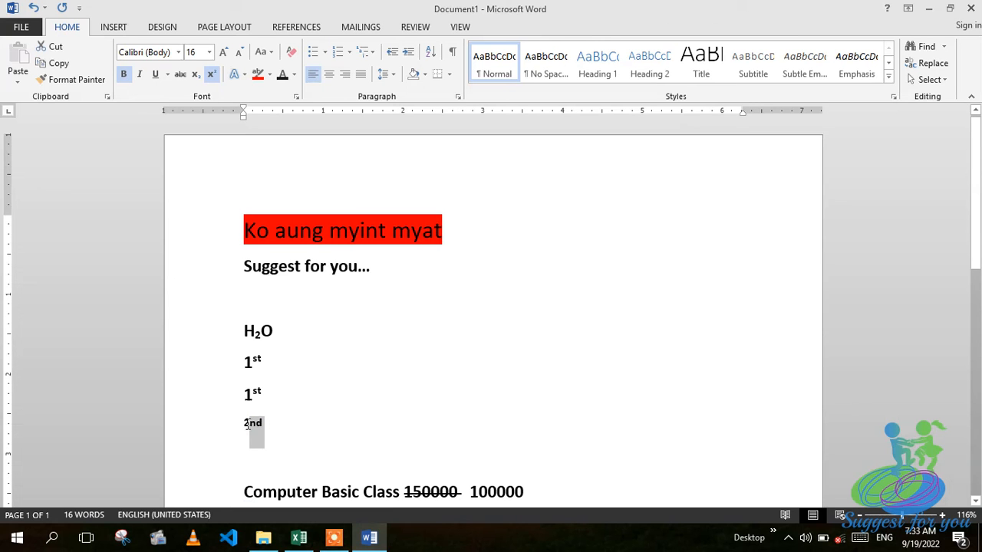
pyautogui.click(196, 75)
pyautogui.click(214, 77)
pyautogui.click(208, 340)
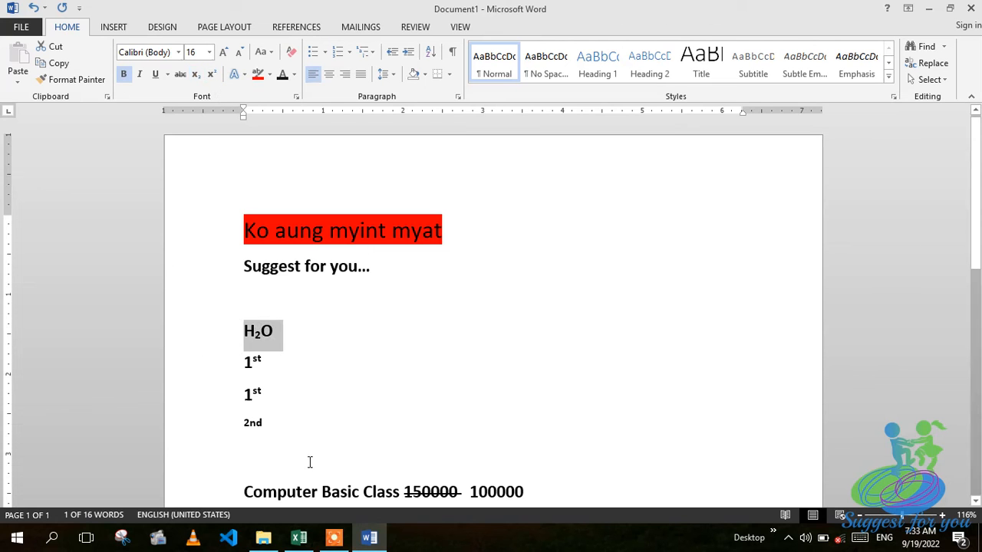
pyautogui.click(279, 430)
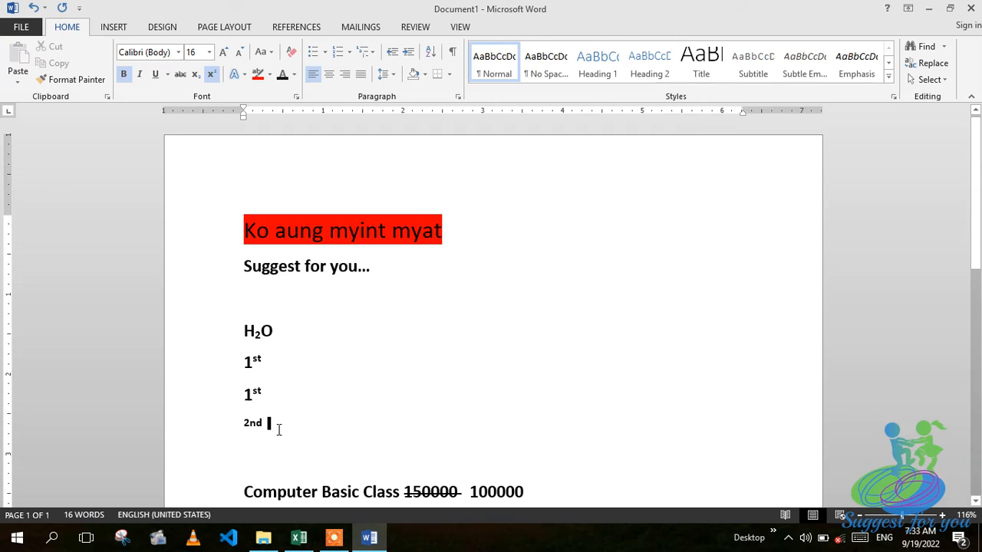
pyautogui.press('Return')
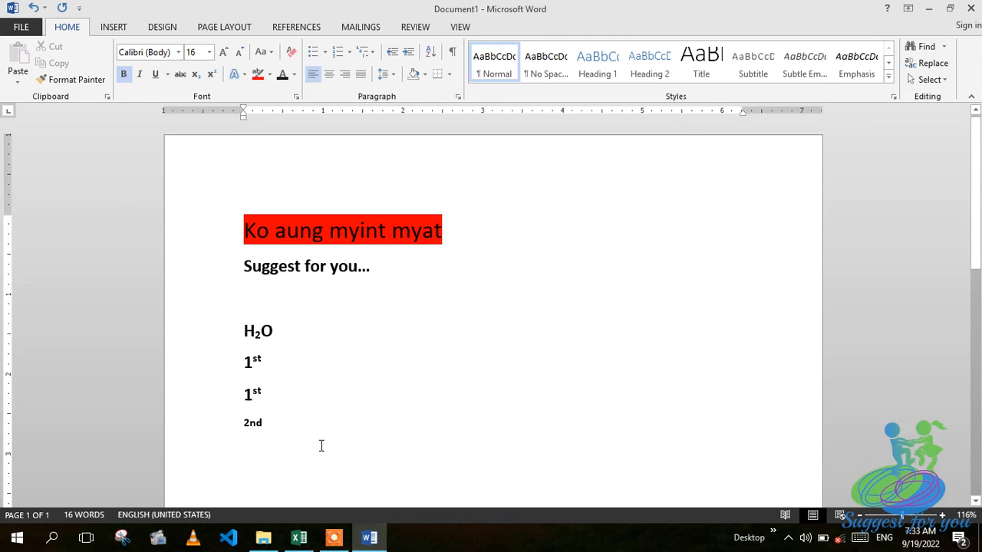
# Undo the stray 5, clear the leftover characters, and type 3 to begin the '3rd' line.
pyautogui.write('5')
pyautogui.hotkey('ctrl', 'z')
pyautogui.hotkey('ctrl', 'z')
pyautogui.press('BackSpace')
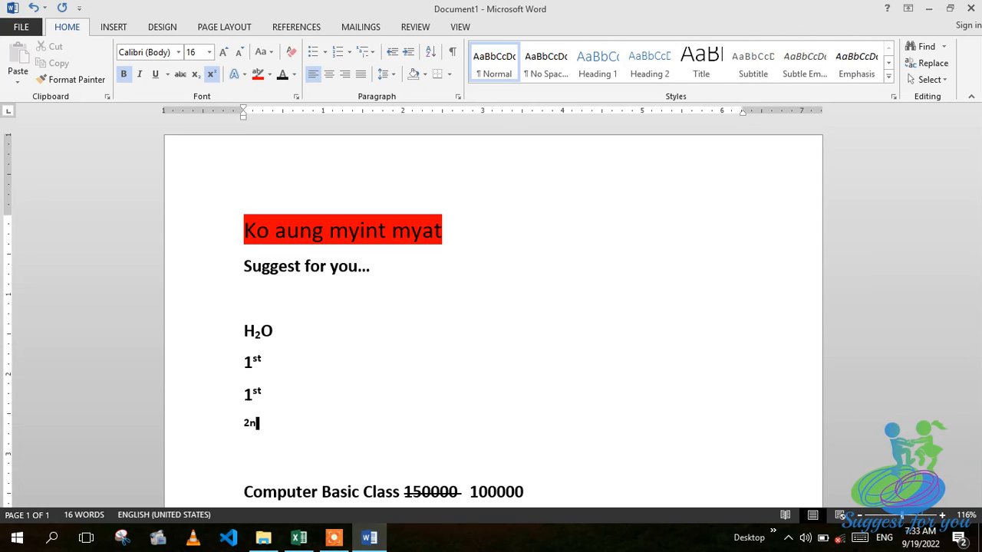
pyautogui.press('BackSpace')
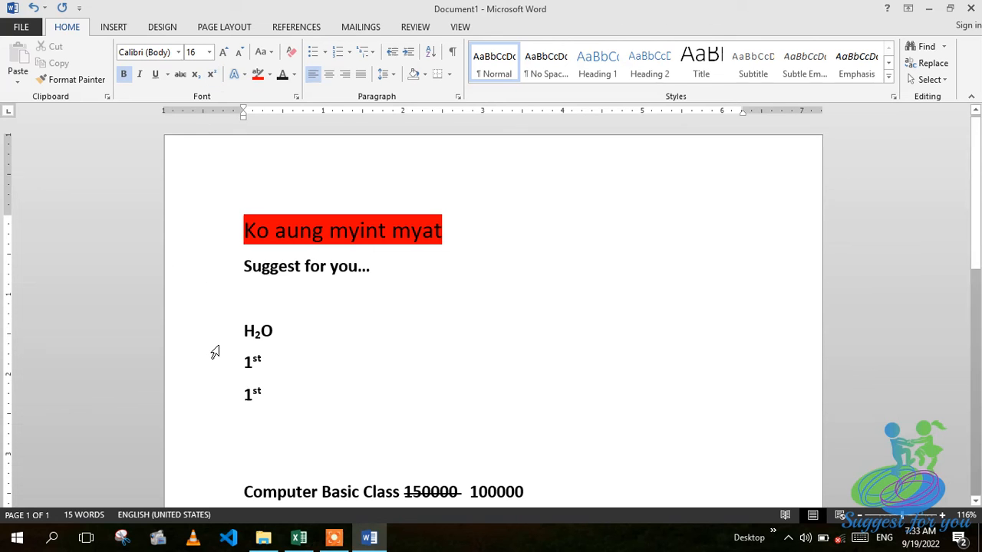
pyautogui.write('3rd')
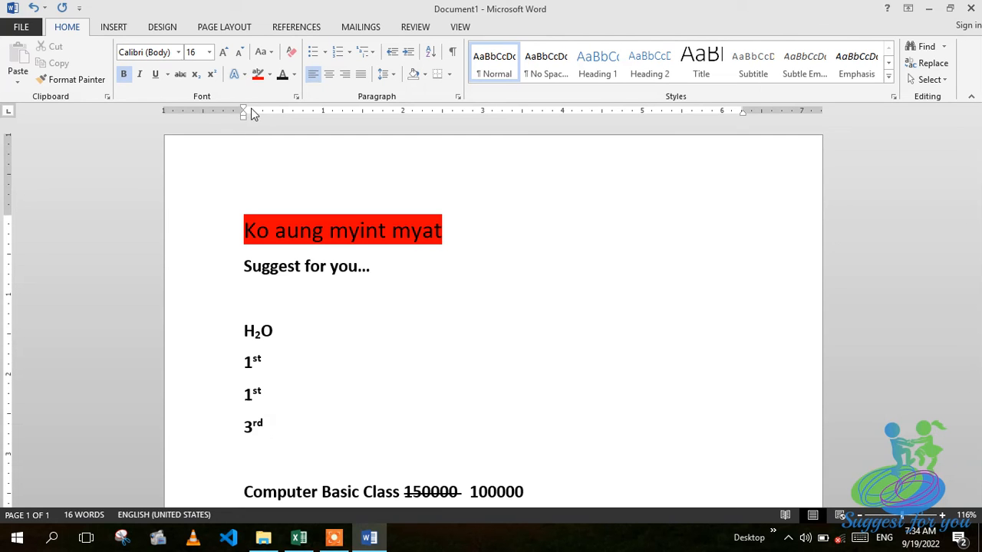
pyautogui.click(295, 96)
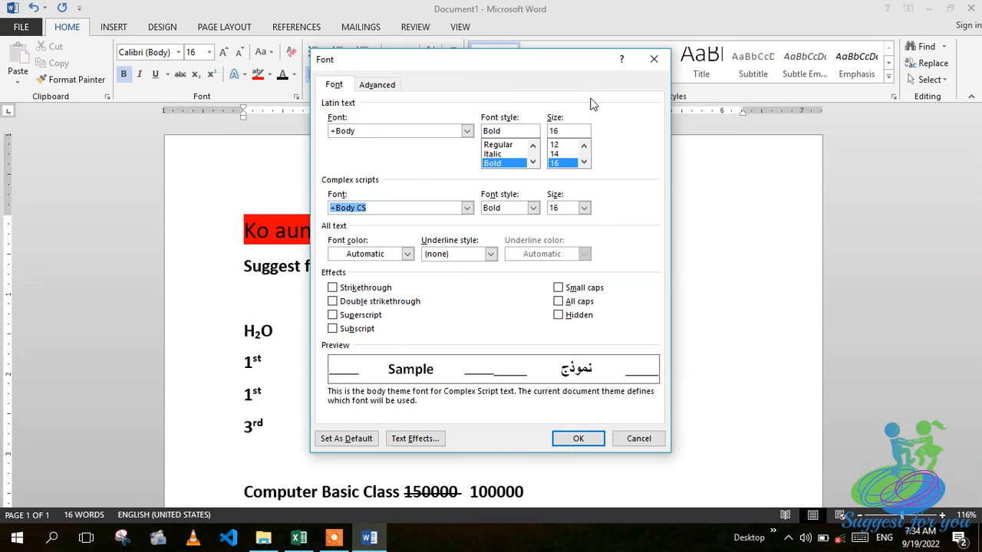
pyautogui.click(654, 59)
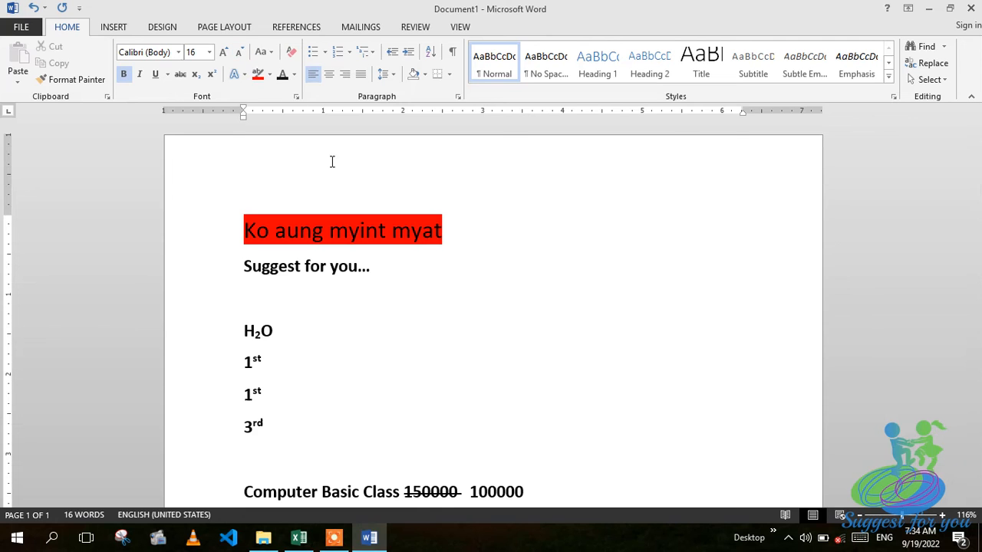
pyautogui.click(335, 538)
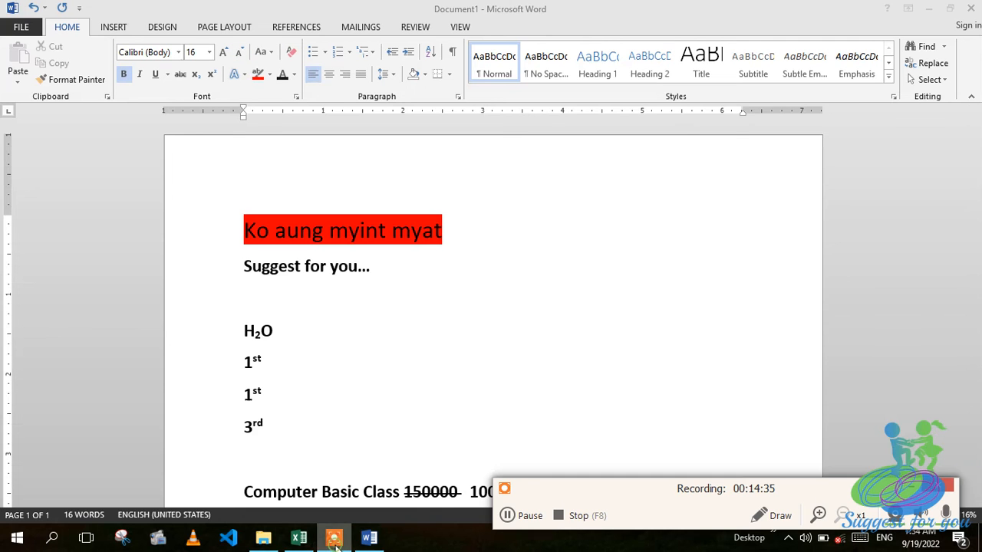